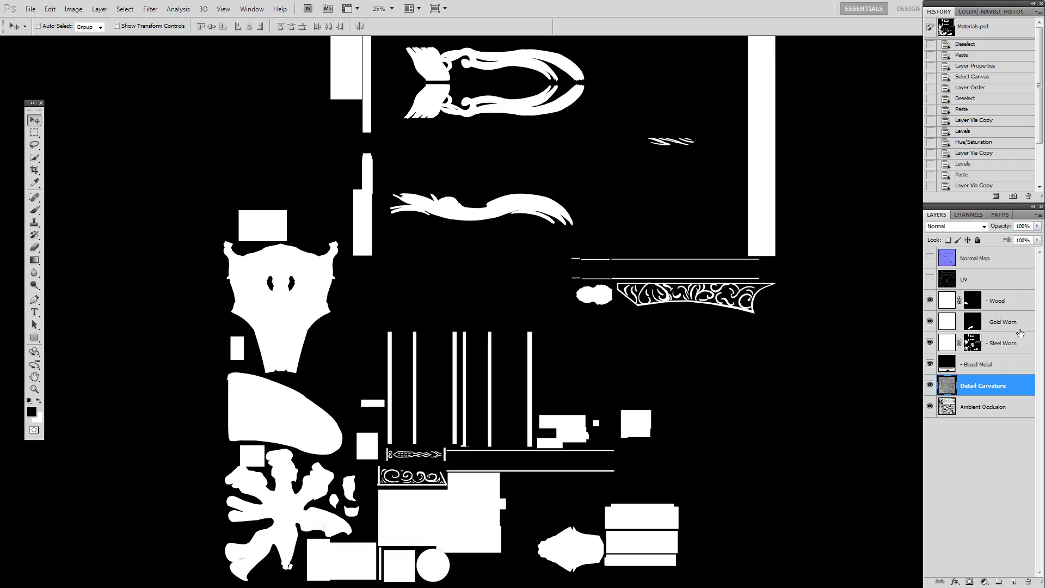
# Show the UV layer and copy it into a new 4096 x 4096 pixel document named Cerberus
pyautogui.click(1019, 329)
pyautogui.click(930, 259)
pyautogui.click(929, 258)
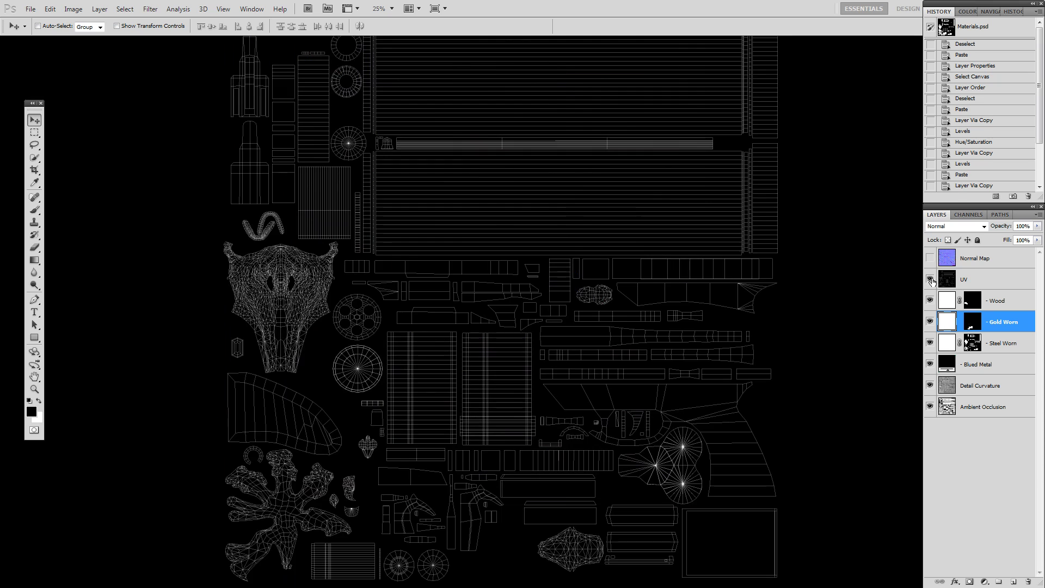
pyautogui.click(947, 279)
pyautogui.keyDown('ctrl'); pyautogui.click(947, 280); pyautogui.keyUp('ctrl')
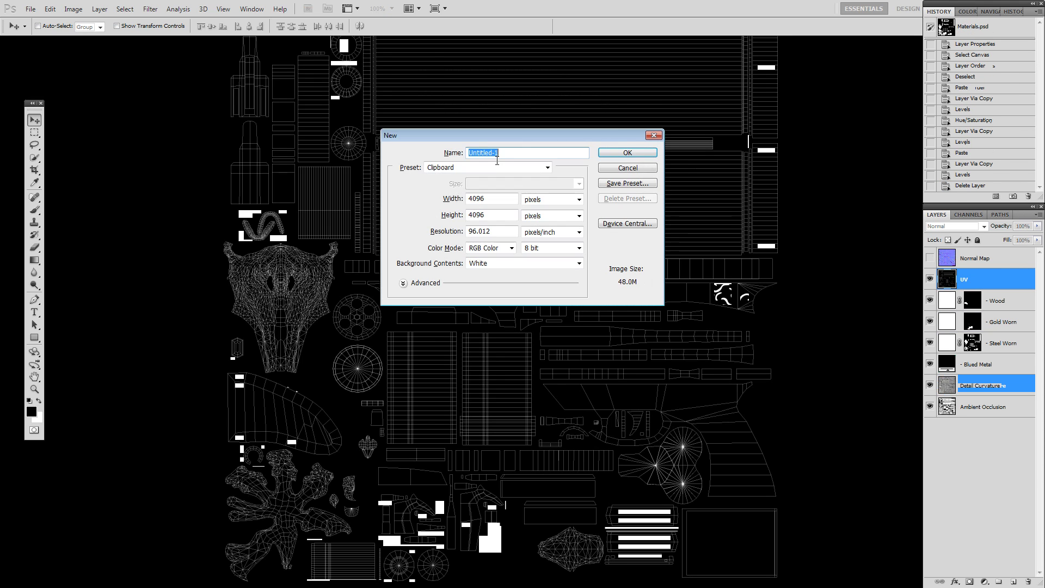
pyautogui.write('berus')
pyautogui.press('Return')
pyautogui.hotkey('ctrl', 'v')
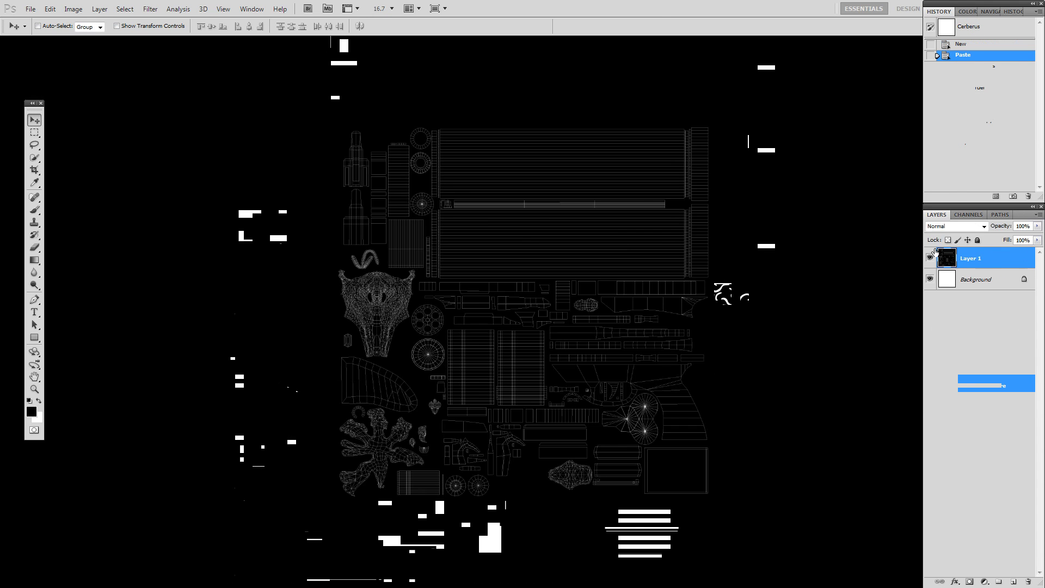
# Rename the pasted wireframe layer UV and delete the Background layer
pyautogui.write('UV')
pyautogui.press('Return')
pyautogui.click(988, 280)
pyautogui.press('Delete')
# Run the Materialing script's file setup to create the Export and Global groups with their map subgroups
pyautogui.press('F5')
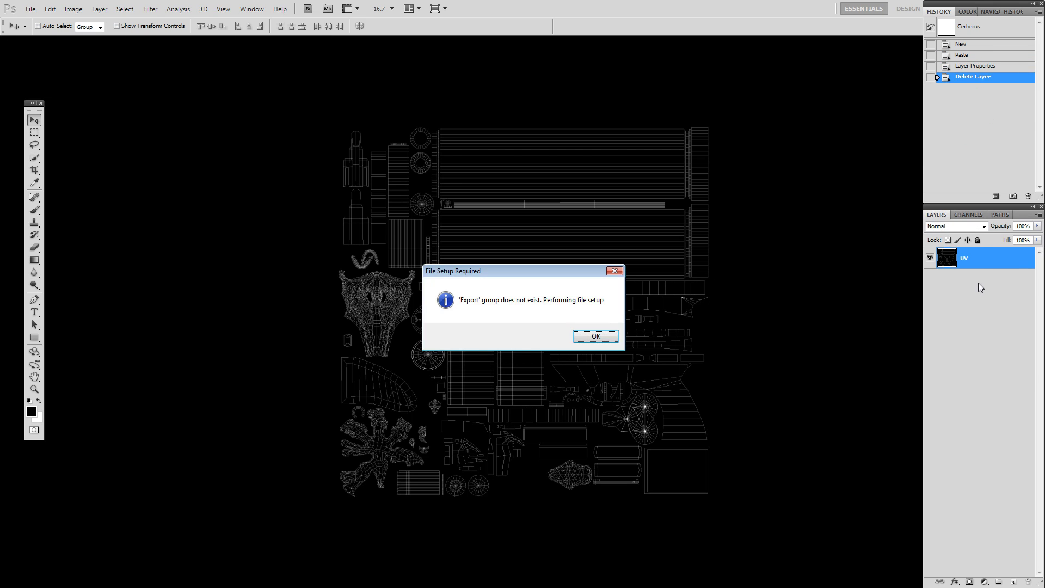
pyautogui.press('Return')
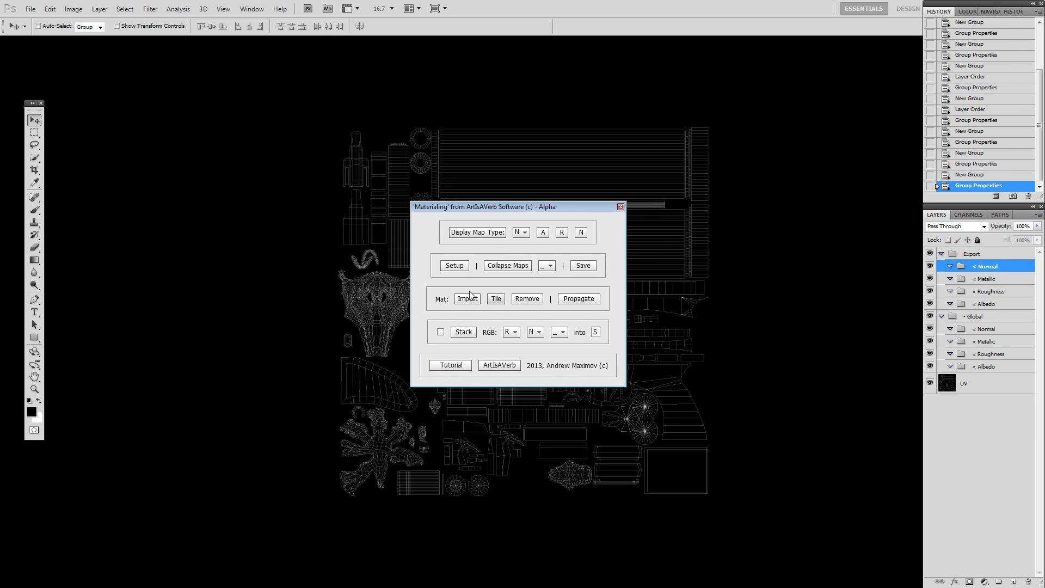
pyautogui.click(620, 206)
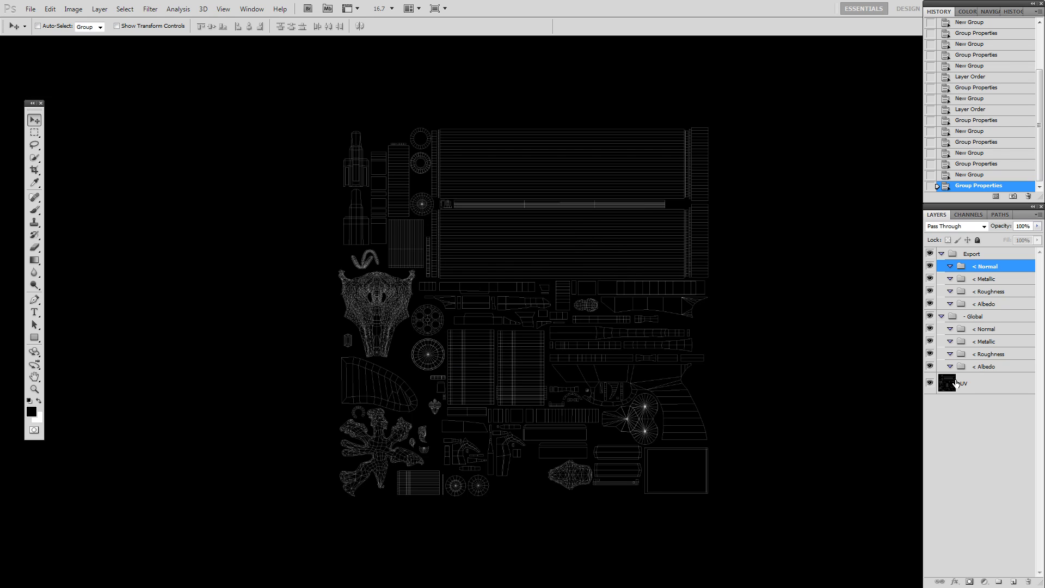
# Move the UV layer above all groups with Difference blending, and collapse the Export and Global groups
pyautogui.moveTo(972, 254); pyautogui.dragTo(946, 253)
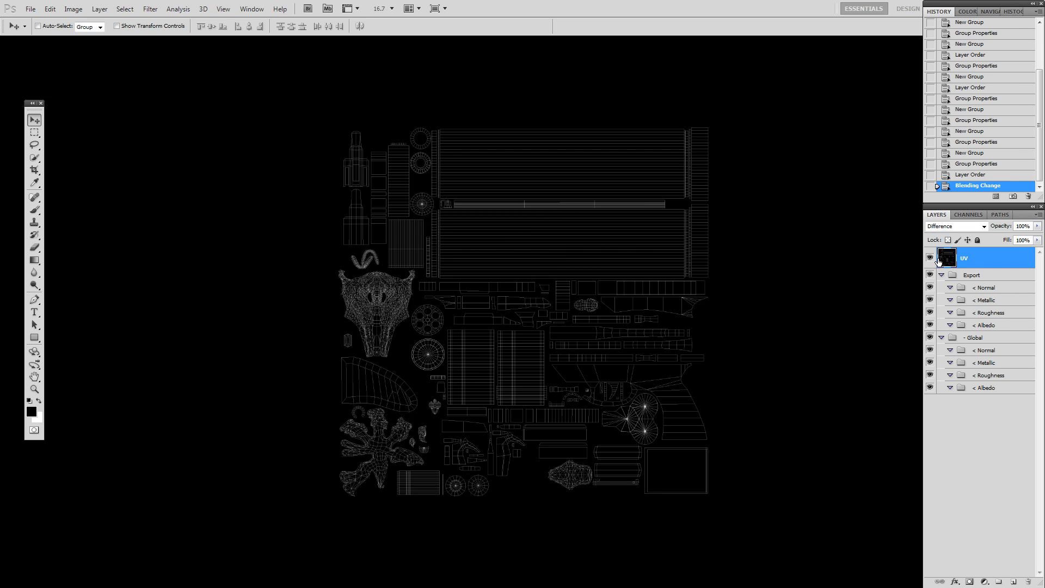
pyautogui.click(941, 275)
pyautogui.click(941, 287)
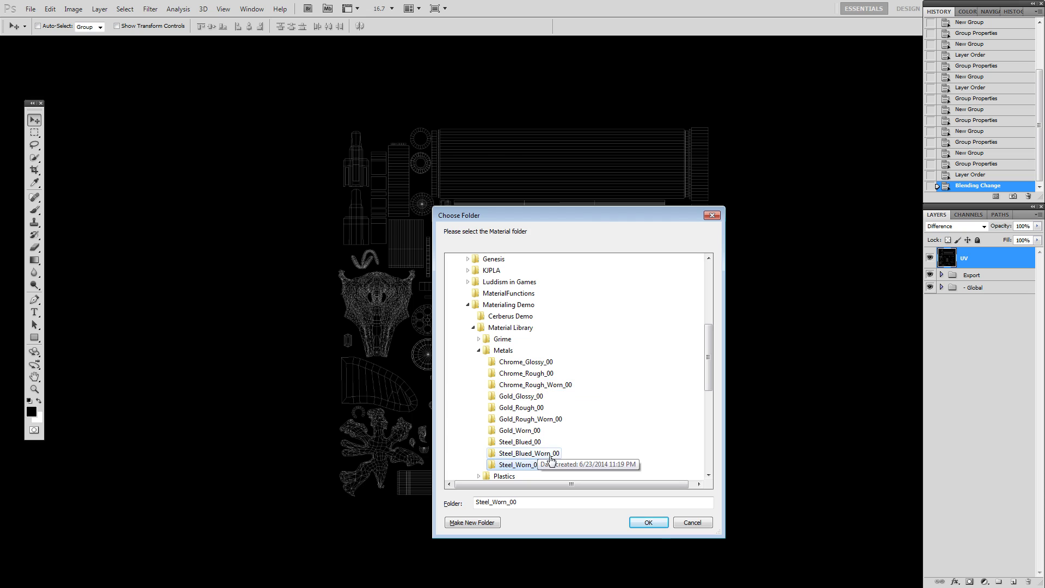
# Import the Steel_Blued_Worn_00 and Gold_Worn_00 materials from the Metals folder of the Material Library
pyautogui.click(647, 522)
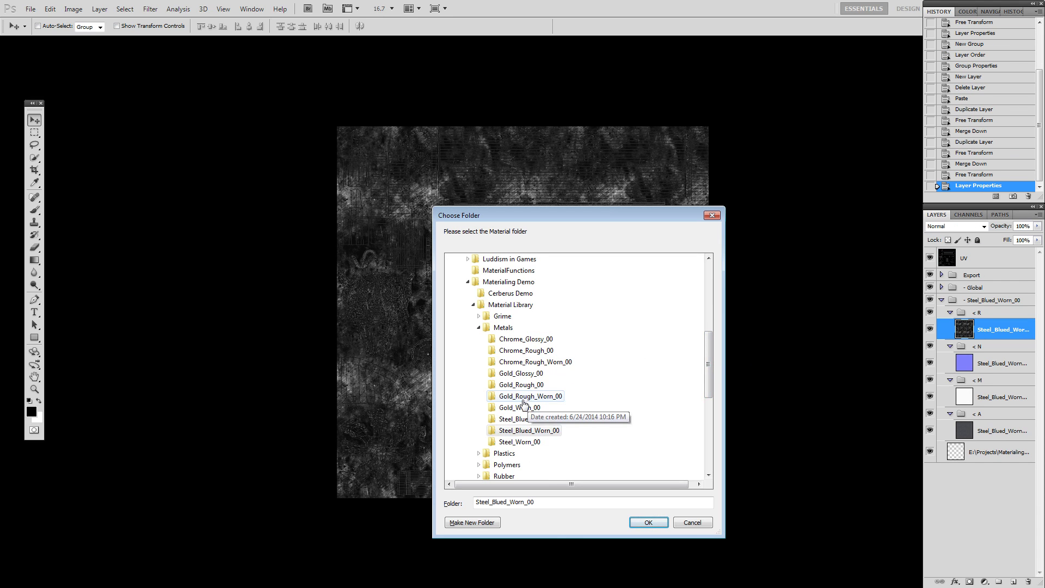
pyautogui.click(524, 397)
pyautogui.press('Down')
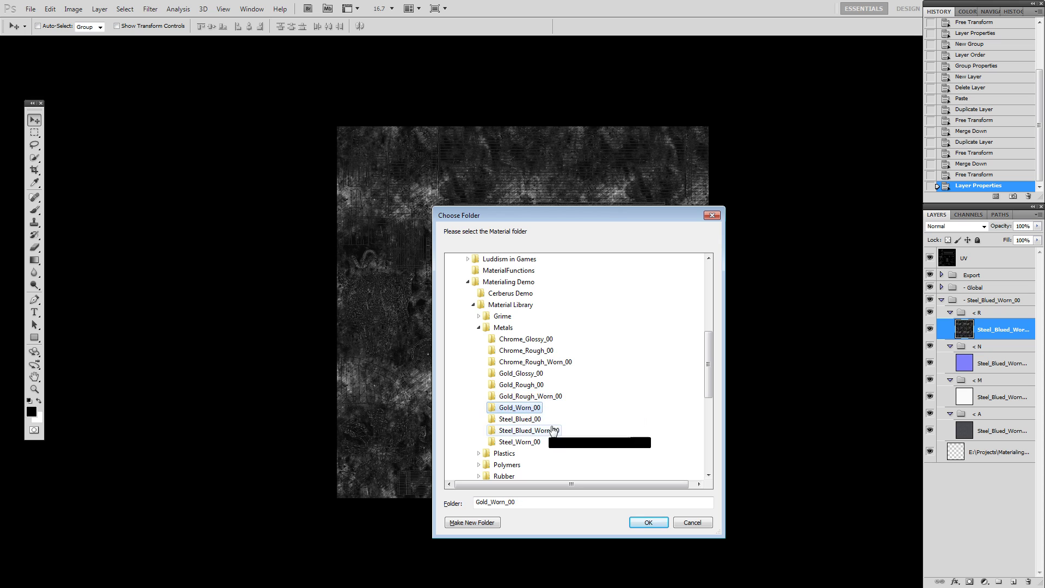
pyautogui.click(649, 523)
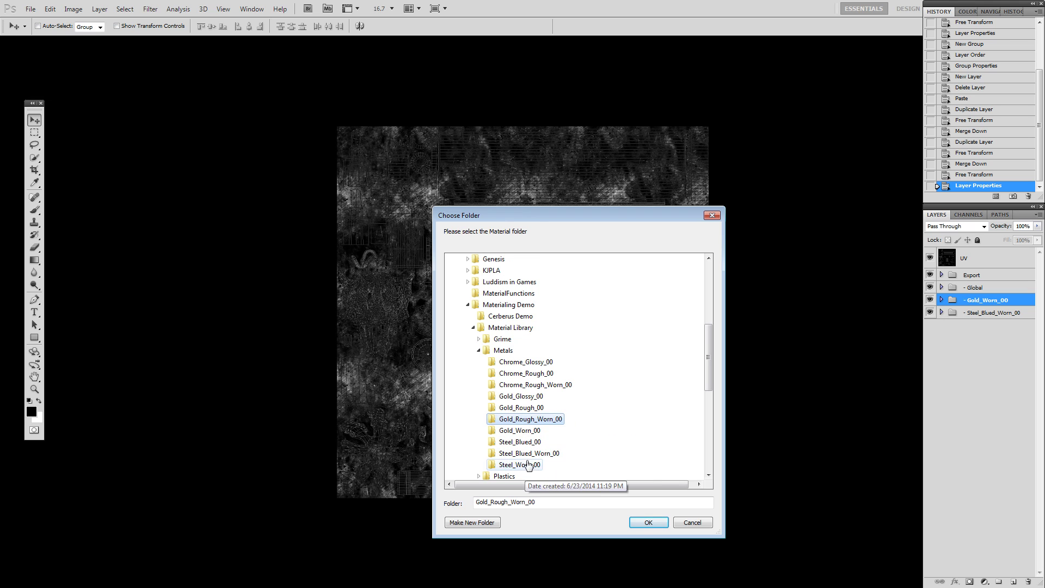
# Import the Steel_Worn_00 metal and the fine lacquered wood material from the Material Library
pyautogui.click(520, 464)
pyautogui.click(649, 523)
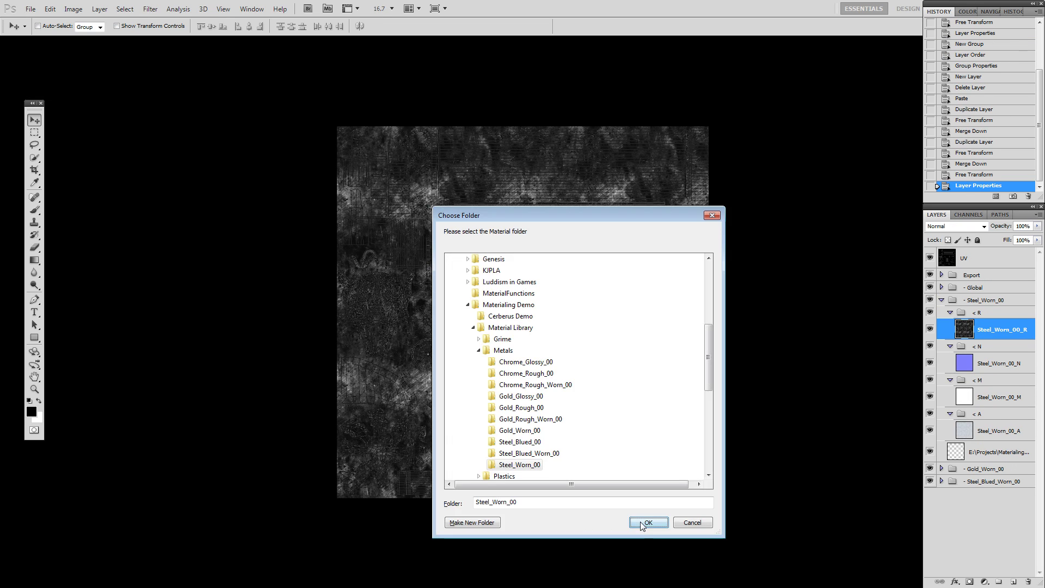
pyautogui.scroll(-3, 526, 435)
pyautogui.click(522, 406)
pyautogui.click(648, 523)
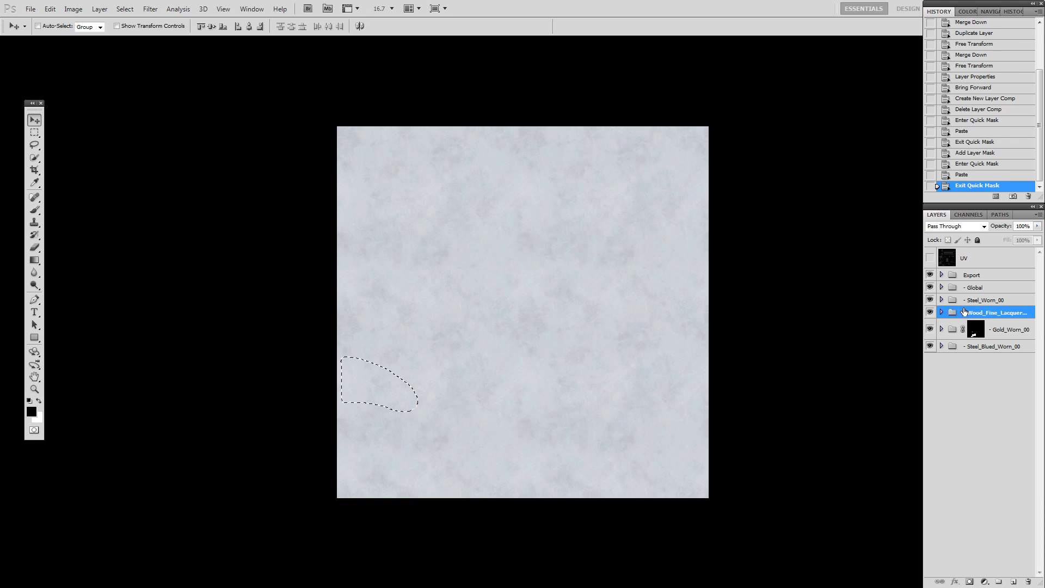
# Mask the wood group with the grip selection and load the pasted steel mask as a selection for the Steel_Worn_00 group's mask
pyautogui.click(975, 582)
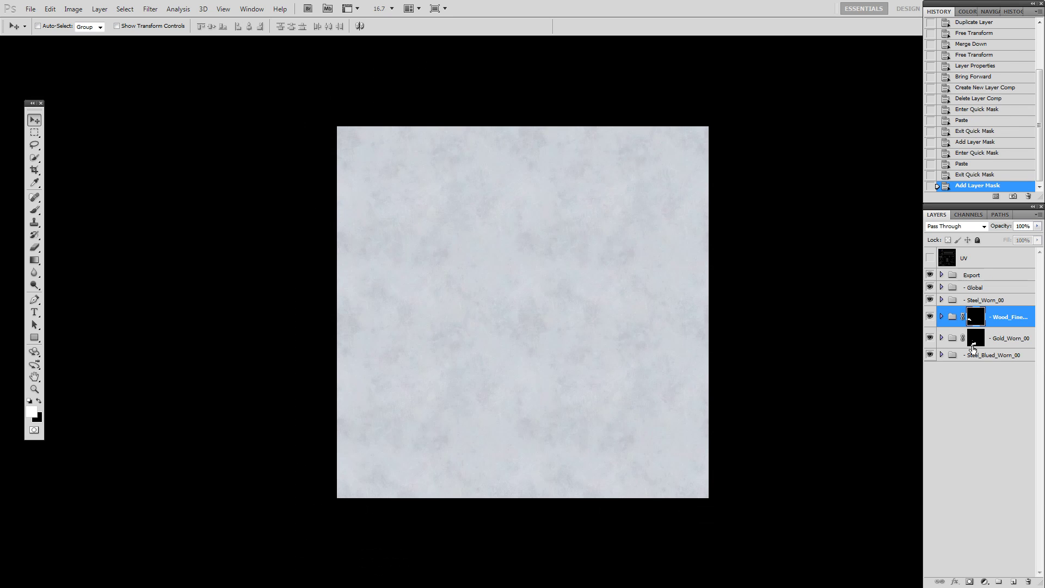
pyautogui.click(968, 304)
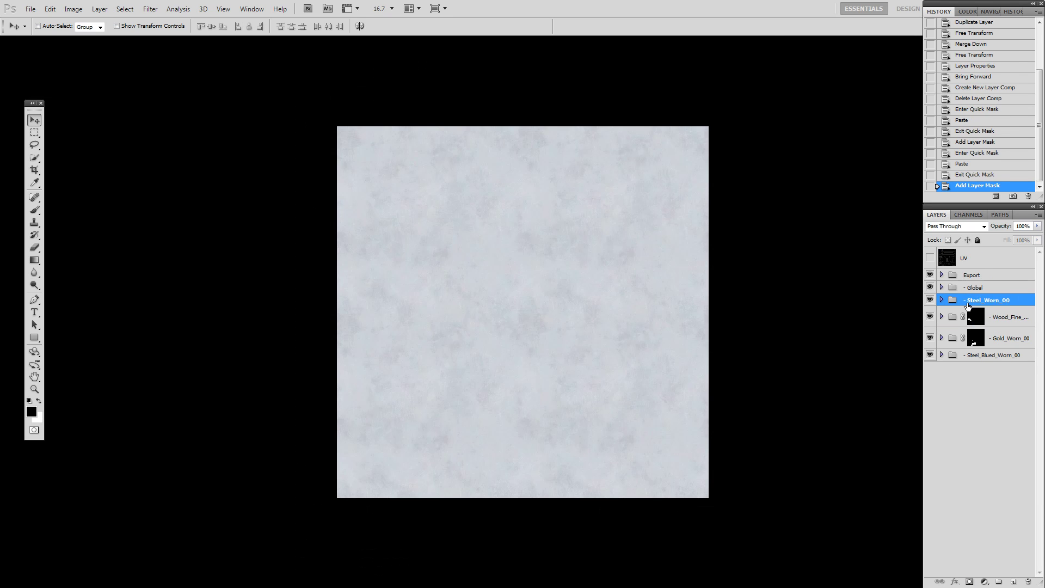
pyautogui.press('q')
pyautogui.hotkey('ctrl', 'v')
pyautogui.press('q')
pyautogui.press('q')
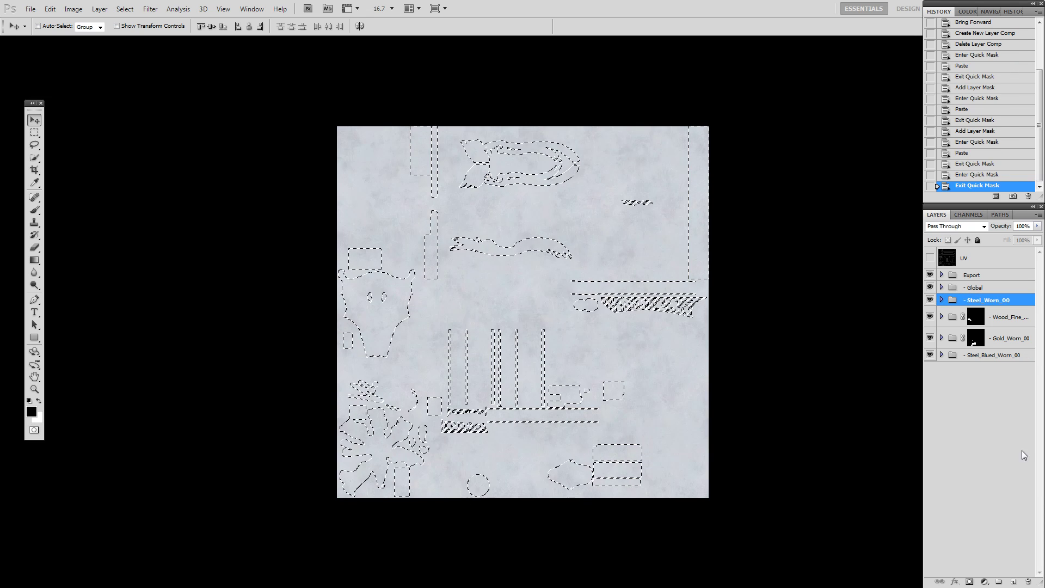
# Load the wood mask as a selection, clear that area from the Steel_Worn_00 mask, and deselect
pyautogui.keyDown('ctrl'); pyautogui.click(973, 329); pyautogui.keyUp('ctrl')
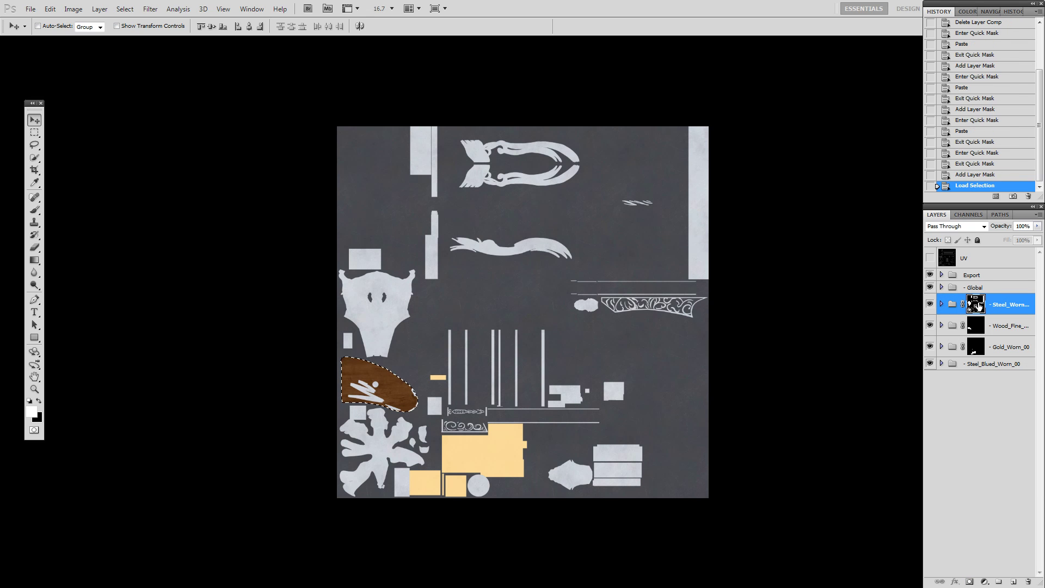
pyautogui.press('Delete')
pyautogui.hotkey('ctrl', 'd')
# Paint the remaining light steel slivers along the wood grip's edge black on the Steel_Worn_00 mask
pyautogui.hotkey('ctrl', '+')
pyautogui.hotkey('ctrl', '+')
pyautogui.hotkey('ctrl', '+')
pyautogui.hotkey('ctrl', '+')
pyautogui.moveTo(478, 384); pyautogui.dragTo(974, 56)
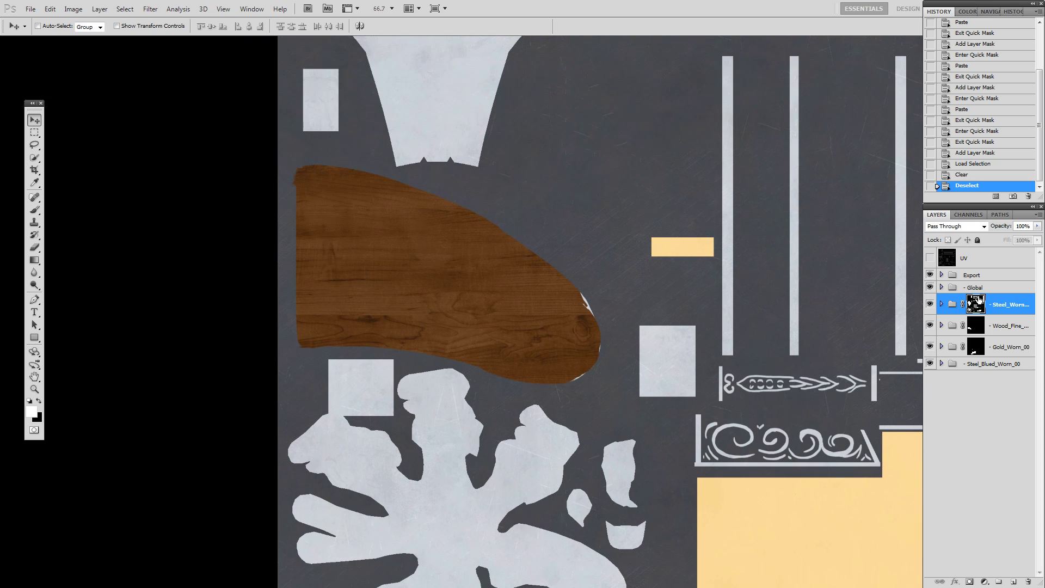
pyautogui.press('b')
pyautogui.moveTo(581, 286); pyautogui.dragTo(599, 322)
pyautogui.press('x')
pyautogui.moveTo(601, 323)
pyautogui.mouseDown()
pyautogui.moveTo(593, 301)
pyautogui.moveTo(578, 279)
pyautogui.mouseUp()
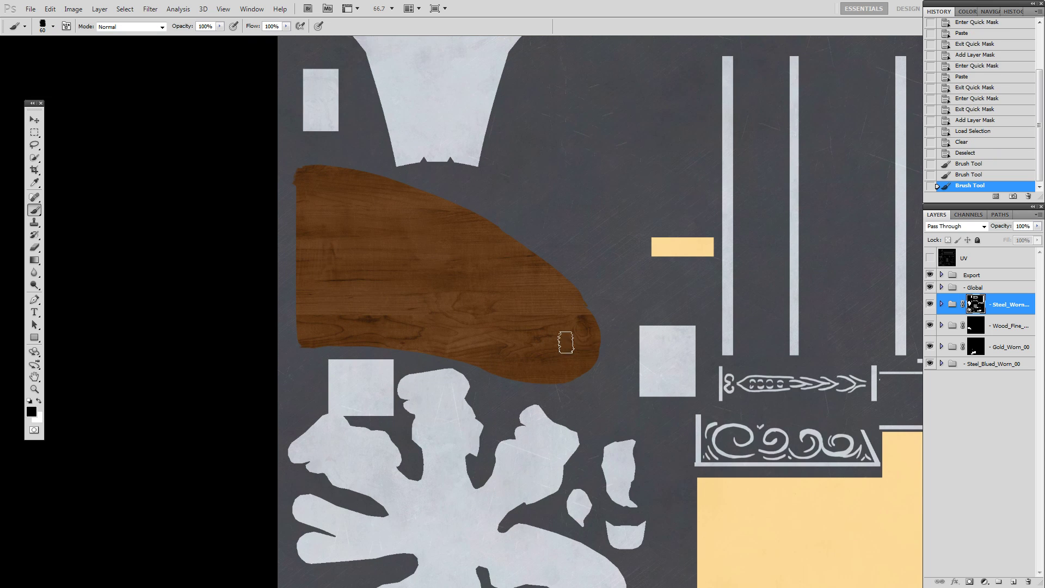
# Unlink the wood group's mask and scale the wood texture to about 50%, positioned over the grip area
pyautogui.click(962, 326)
pyautogui.click(1023, 326)
pyautogui.hotkey('ctrl', '-')
pyautogui.hotkey('ctrl', '-')
pyautogui.hotkey('ctrl', '-')
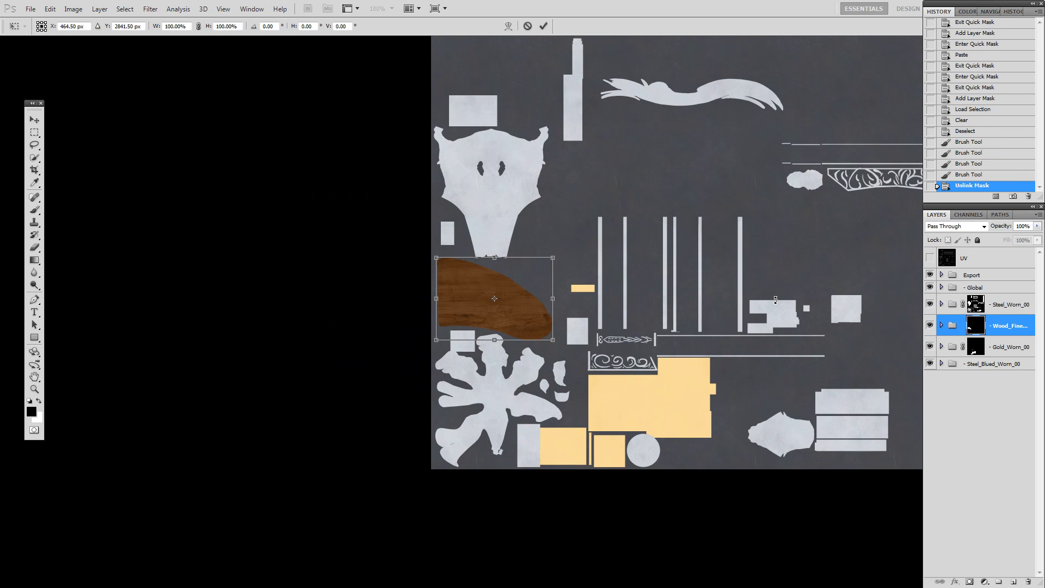
pyautogui.hotkey('ctrl', 't')
pyautogui.hotkey('ctrl', '-')
pyautogui.hotkey('ctrl', '-')
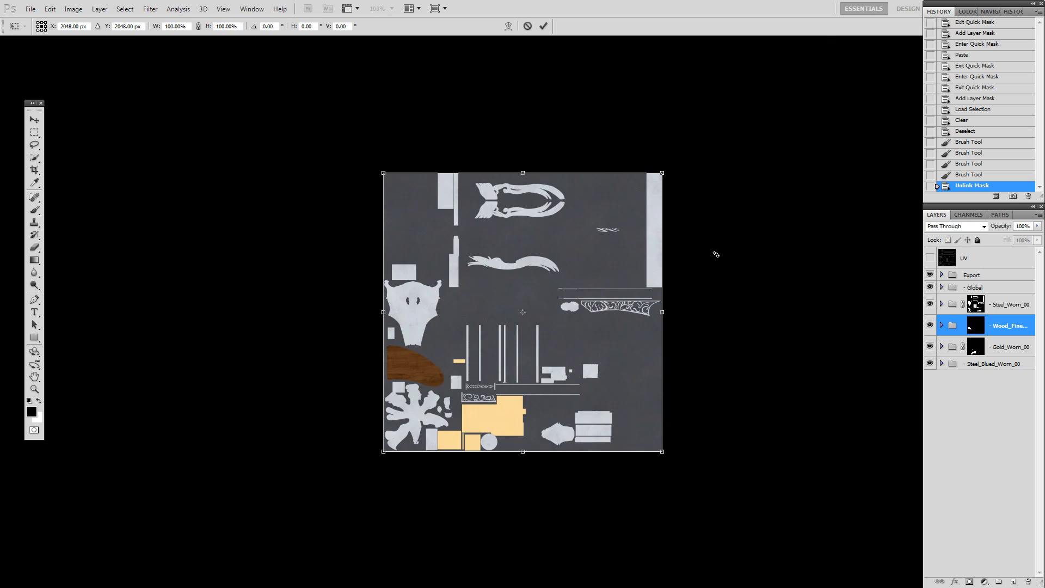
pyautogui.hotkey('ctrl', '+')
pyautogui.hotkey('ctrl', '+')
pyautogui.hotkey('ctrl', '+')
pyautogui.hotkey('ctrl', '+')
pyautogui.moveTo(315, 431); pyautogui.dragTo(585, 166)
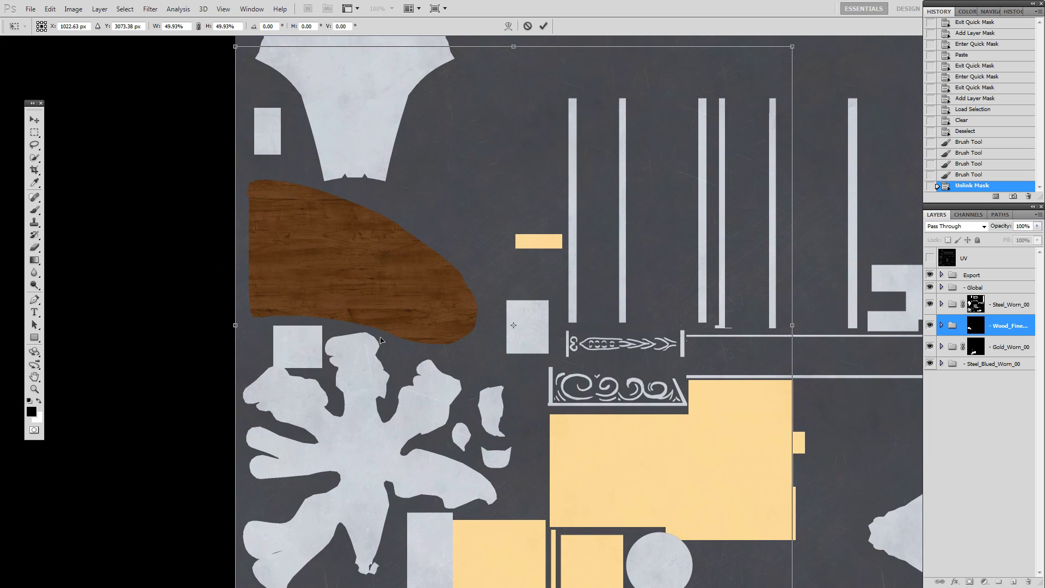
pyautogui.moveTo(402, 308)
pyautogui.mouseDown()
pyautogui.moveTo(388, 268)
pyautogui.moveTo(365, 256)
pyautogui.mouseUp()
pyautogui.press('Return')
pyautogui.press('Return')
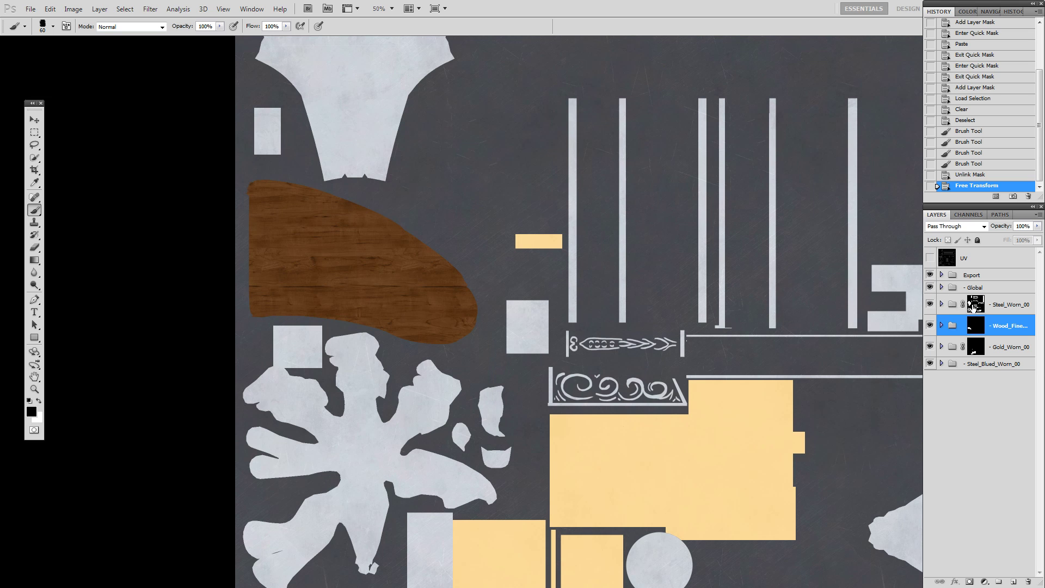
# Switch the displayed map type of all material groups to Normal
pyautogui.hotkey('ctrl', '-')
pyautogui.hotkey('ctrl', '-')
pyautogui.moveTo(646, 196); pyautogui.dragTo(505, 314)
pyautogui.press('F3')
pyautogui.hotkey('ctrl', '+')
pyautogui.hotkey('ctrl', '+')
pyautogui.hotkey('ctrl', '+')
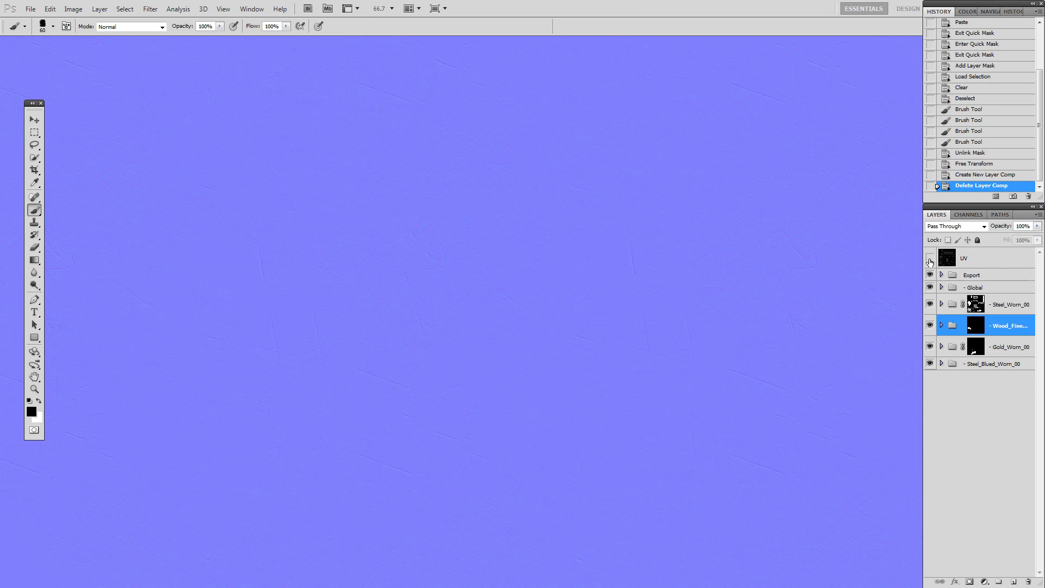
# Paste the normal map into the Global group's Normal subgroup, blend that subgroup with Overlay, and edit its group properties
pyautogui.click(942, 287)
pyautogui.click(977, 302)
pyautogui.hotkey('ctrl', 'v')
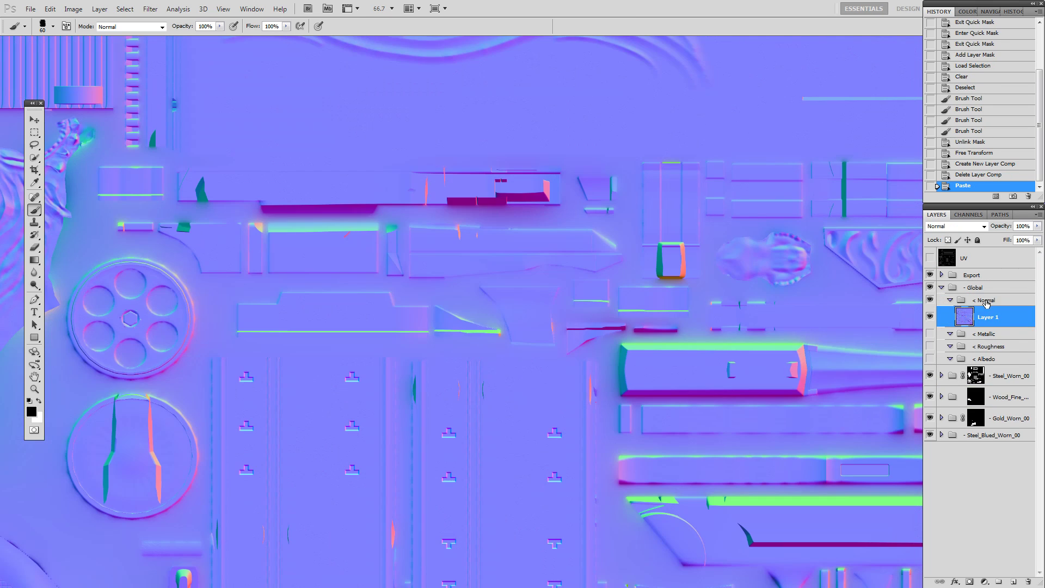
pyautogui.click(978, 301)
pyautogui.press('v')
pyautogui.doubleClick(960, 300)
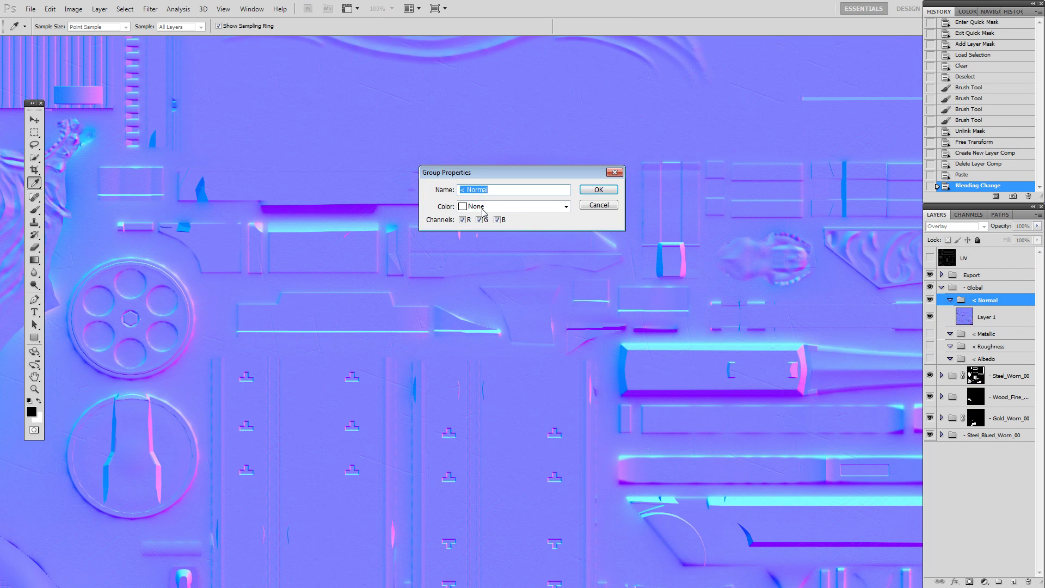
pyautogui.click(591, 193)
# Save the albedo, metallic, normal and roughness maps as Cerberus Targa files and open the Cerberus Demo folder
pyautogui.moveTo(334, 337); pyautogui.dragTo(709, 177)
pyautogui.moveTo(553, 456); pyautogui.dragTo(580, 86)
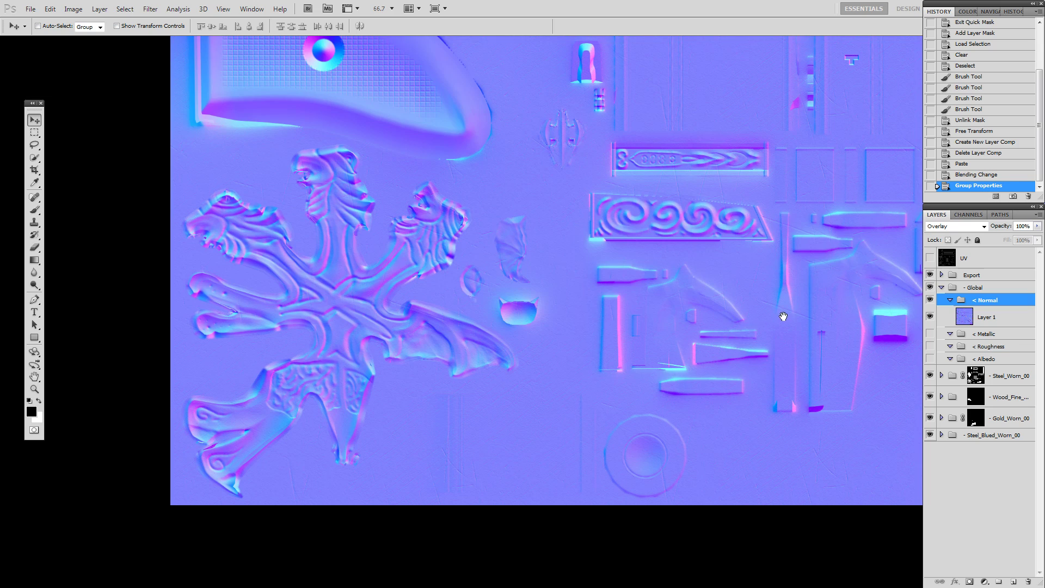
pyautogui.moveTo(784, 316); pyautogui.dragTo(724, 394)
pyautogui.moveTo(409, 92); pyautogui.dragTo(647, 276)
pyautogui.click(972, 275)
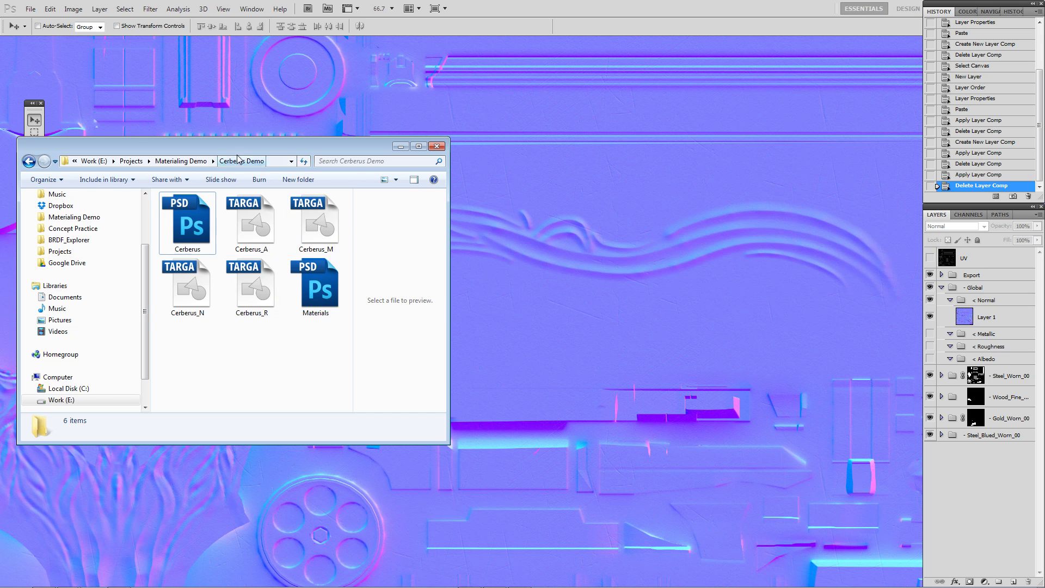
pyautogui.moveTo(245, 152); pyautogui.dragTo(0, 193)
pyautogui.moveTo(388, 567)
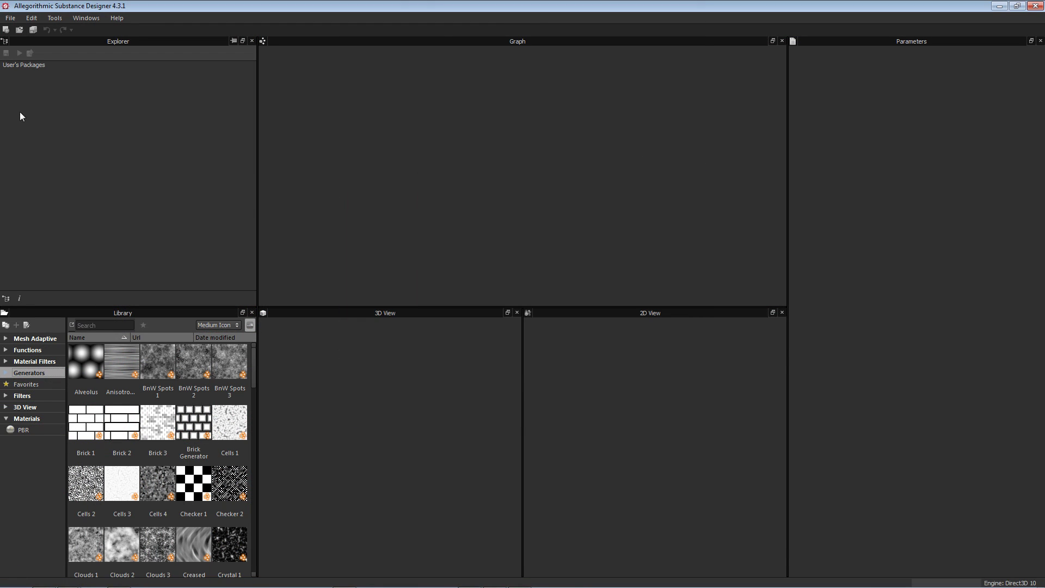
# In Substance Designer, create a new substance graph with the size mode set to Relative To Parent
pyautogui.hotkey('ctrl', 'n')
pyautogui.click(523, 242)
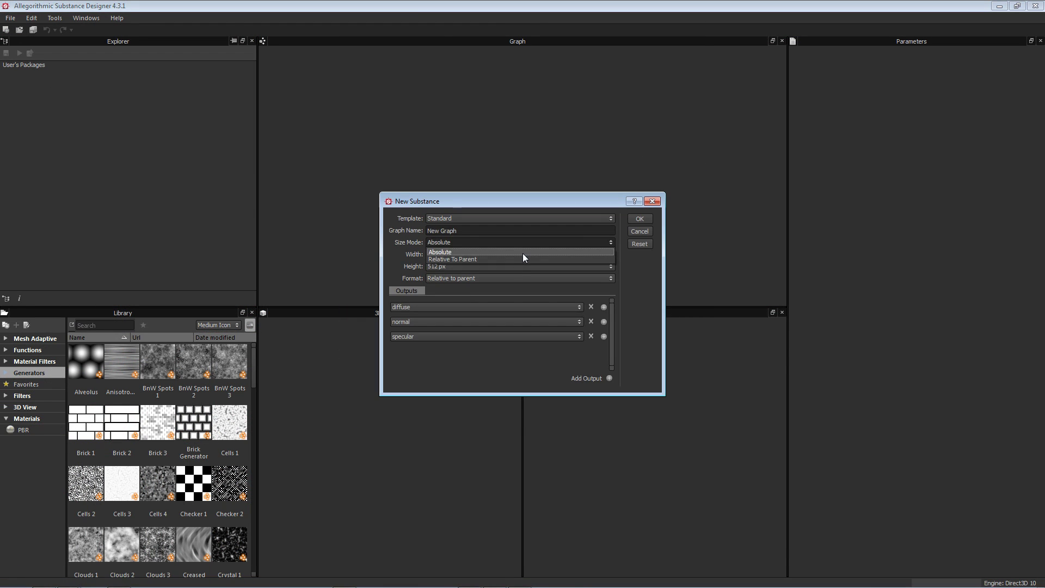
pyautogui.click(524, 259)
pyautogui.click(639, 219)
# Link the Cerberus_N bitmap and the Cerberus_LP 3D mesh to the unsaved package
pyautogui.rightClick(53, 77)
pyautogui.moveTo(115, 108)
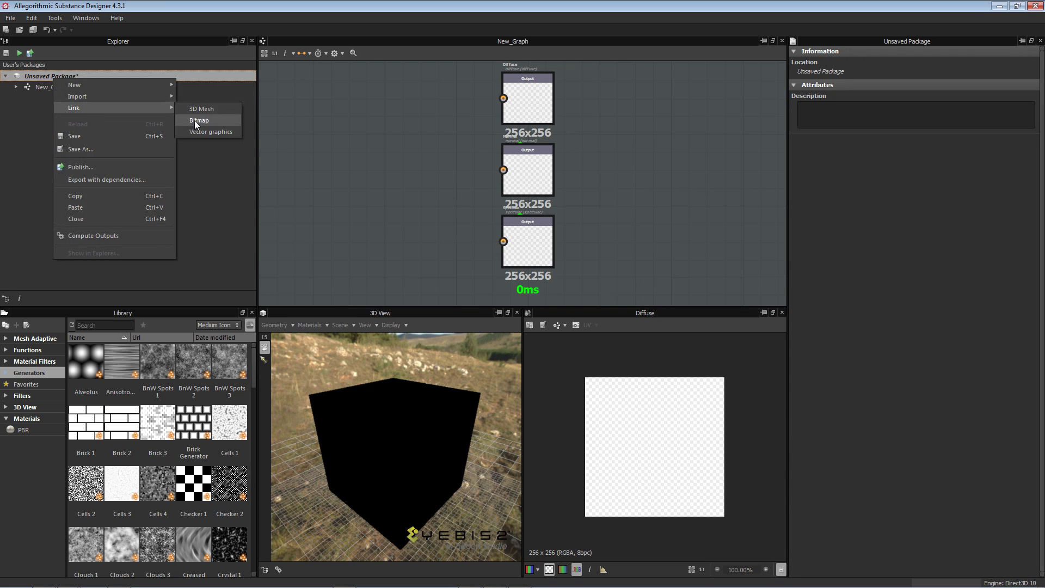
pyautogui.click(195, 120)
pyautogui.press('Escape')
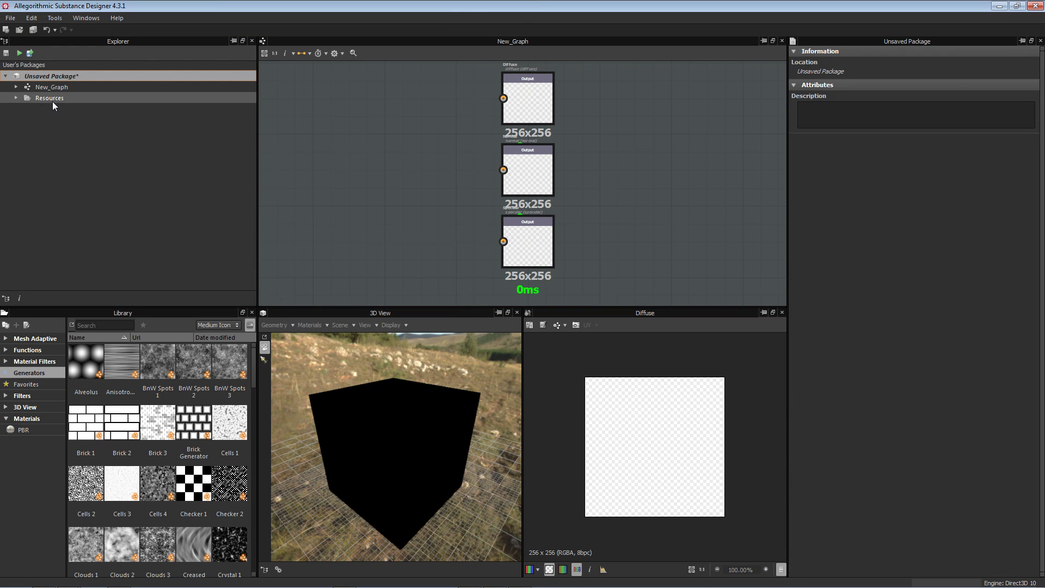
pyautogui.rightClick(52, 100)
pyautogui.moveTo(103, 128)
pyautogui.click(168, 140)
pyautogui.doubleClick(126, 213)
# Start baking model information for the Cerberus_LP mesh and add a Curvature baker
pyautogui.rightClick(64, 119)
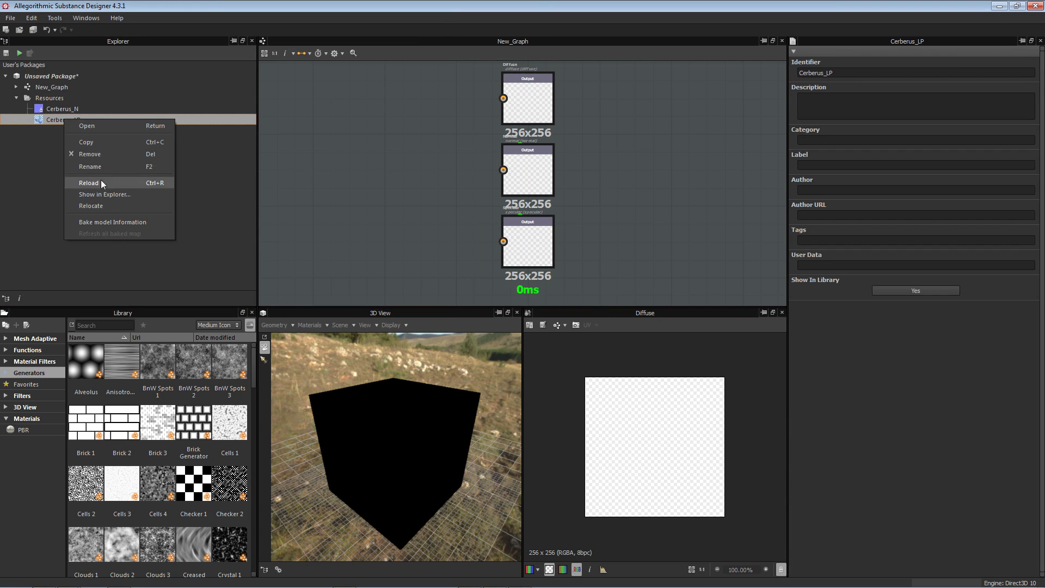
pyautogui.click(163, 222)
pyautogui.click(515, 111)
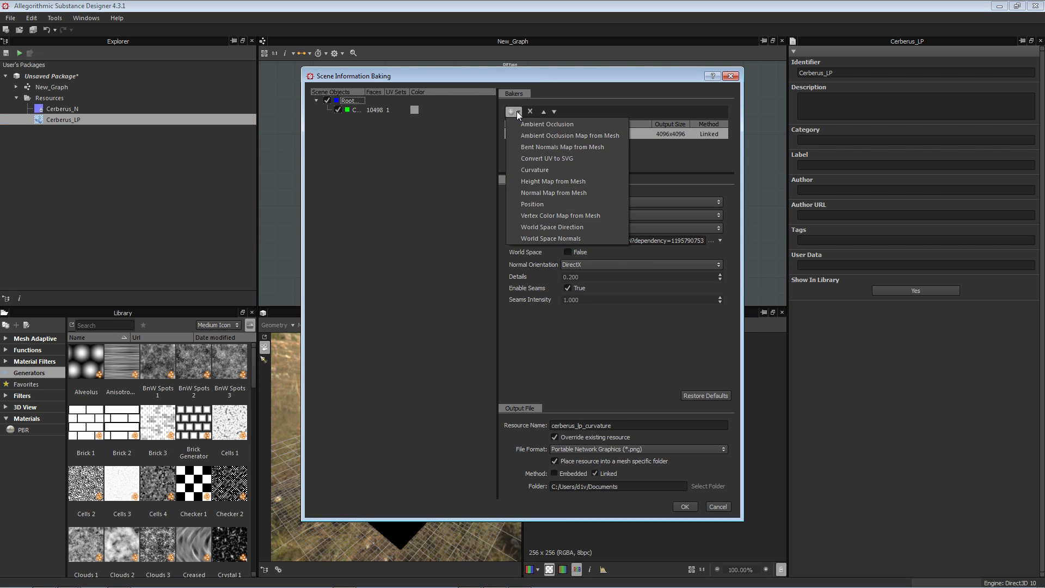
pyautogui.click(546, 171)
# Assign the Cerberus_N resource as the Curvature baker's normal map and bake the map
pyautogui.click(711, 243)
pyautogui.click(731, 267)
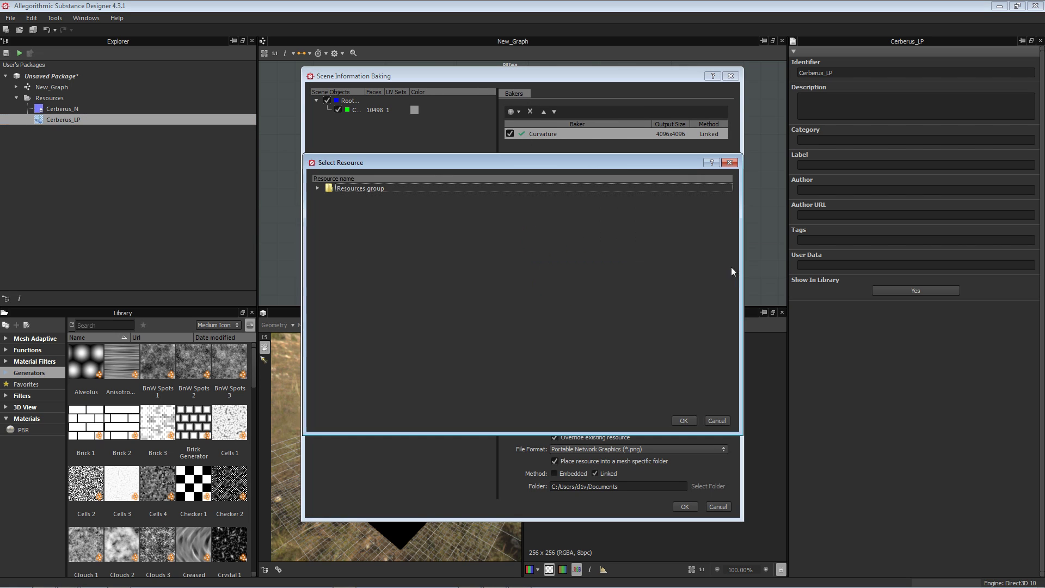
pyautogui.click(319, 188)
pyautogui.click(353, 199)
pyautogui.click(682, 421)
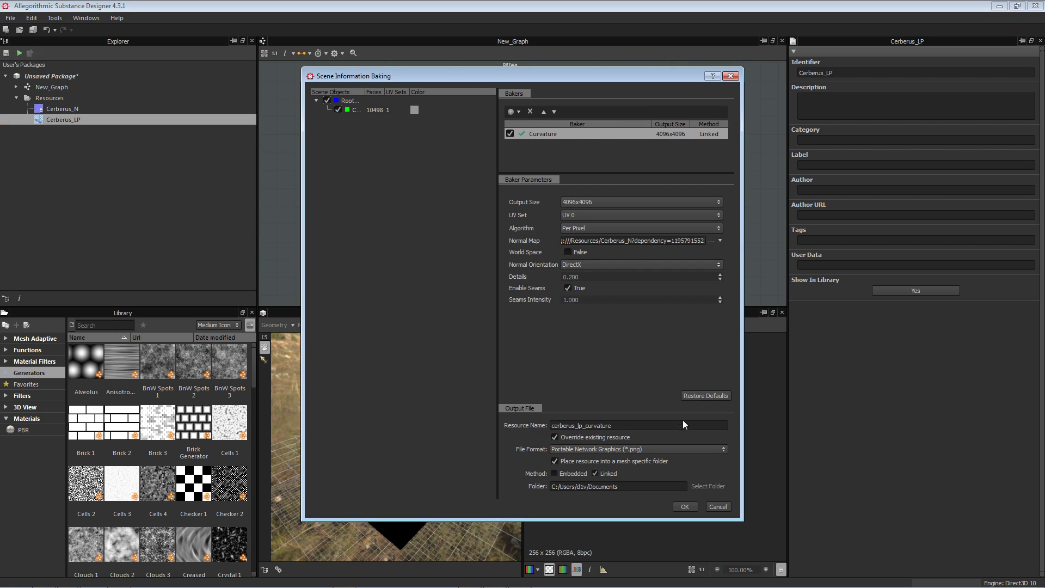
pyautogui.click(685, 506)
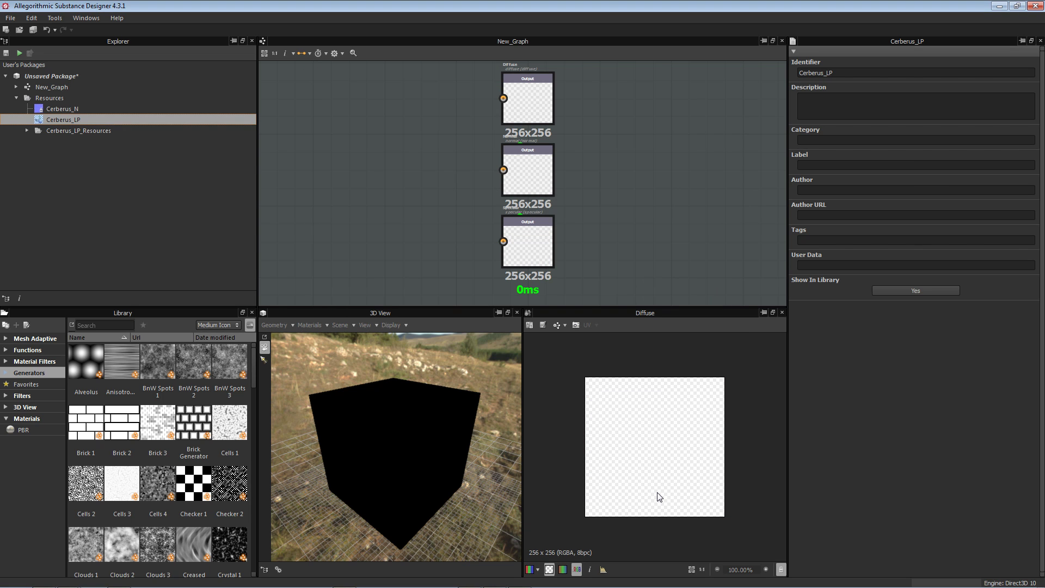
# View the baked cerberus_lp_curvature map up close, then switch to the Photoshop document containing the source maps
pyautogui.doubleClick(51, 140)
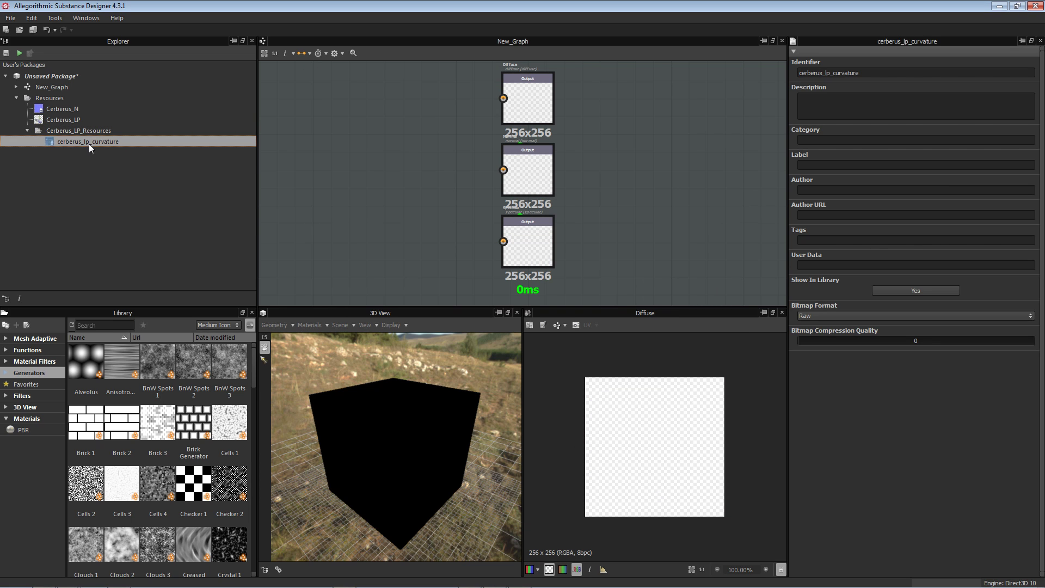
pyautogui.scroll(3, 693, 406)
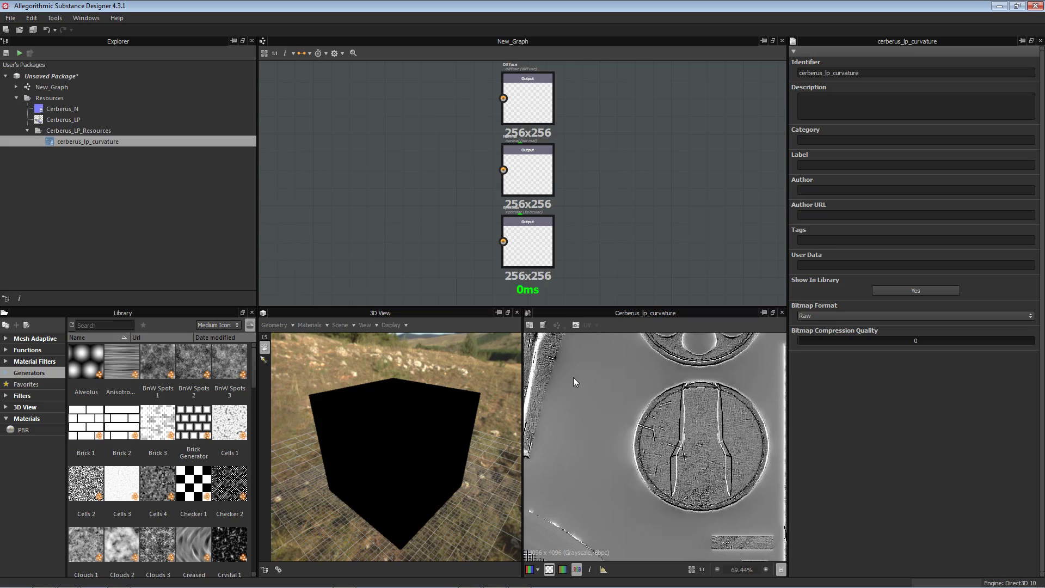
pyautogui.hotkey('alt', 'Tab')
pyautogui.hotkey('alt', 'Tab')
pyautogui.hotkey('alt', 'Tab')
pyautogui.hotkey('ctrl', 'Tab')
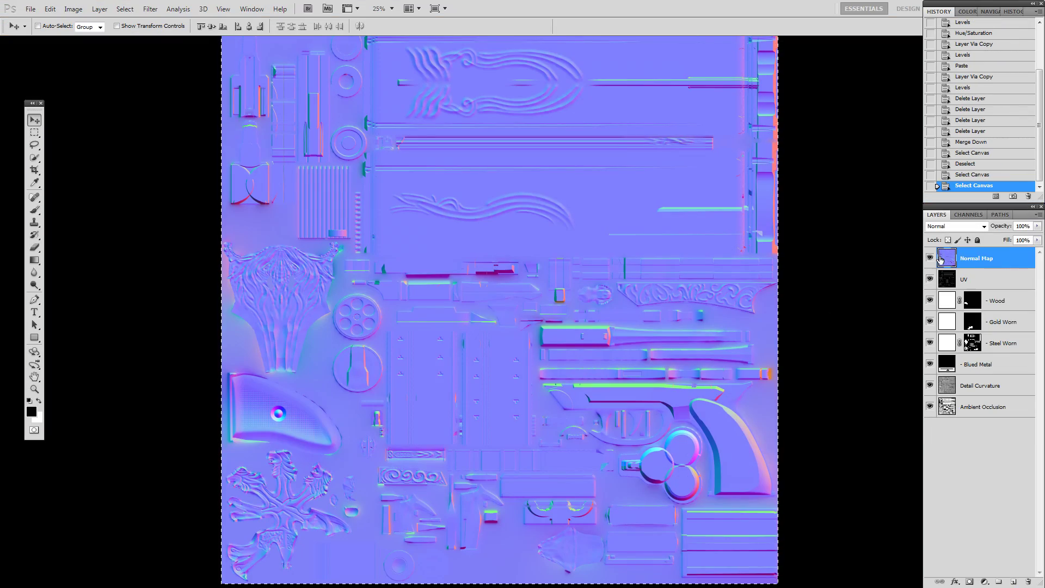
# Hide the layers from Normal Map down to Blued Metal, paste the curvature map above Detail Curvature and merge it down
pyautogui.moveTo(929, 258); pyautogui.dragTo(930, 364)
pyautogui.click(947, 385)
pyautogui.hotkey('ctrl', 'v')
pyautogui.hotkey('ctrl', '+')
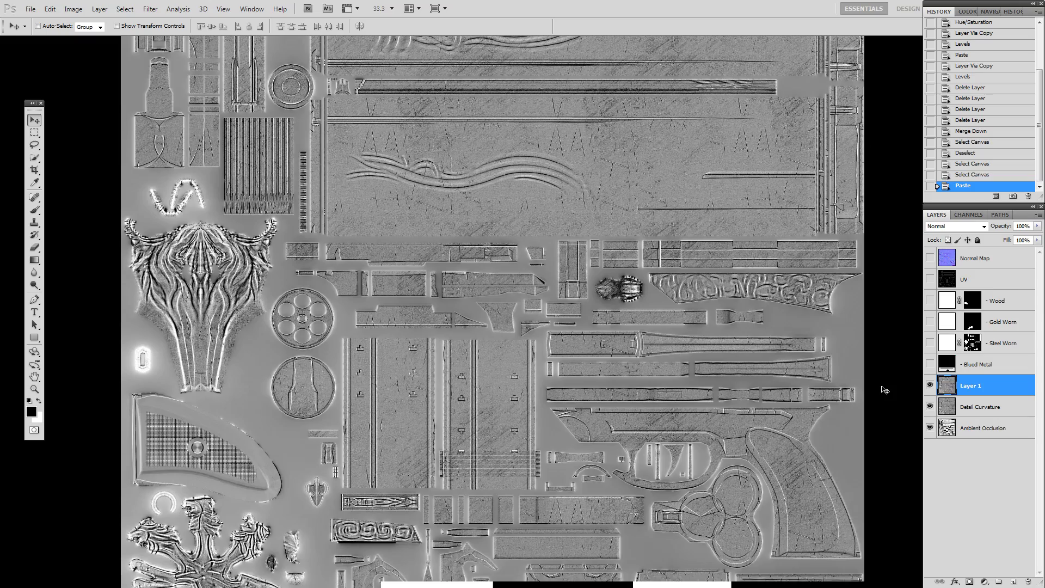
pyautogui.hotkey('ctrl', 'e')
pyautogui.hotkey('ctrl', '+')
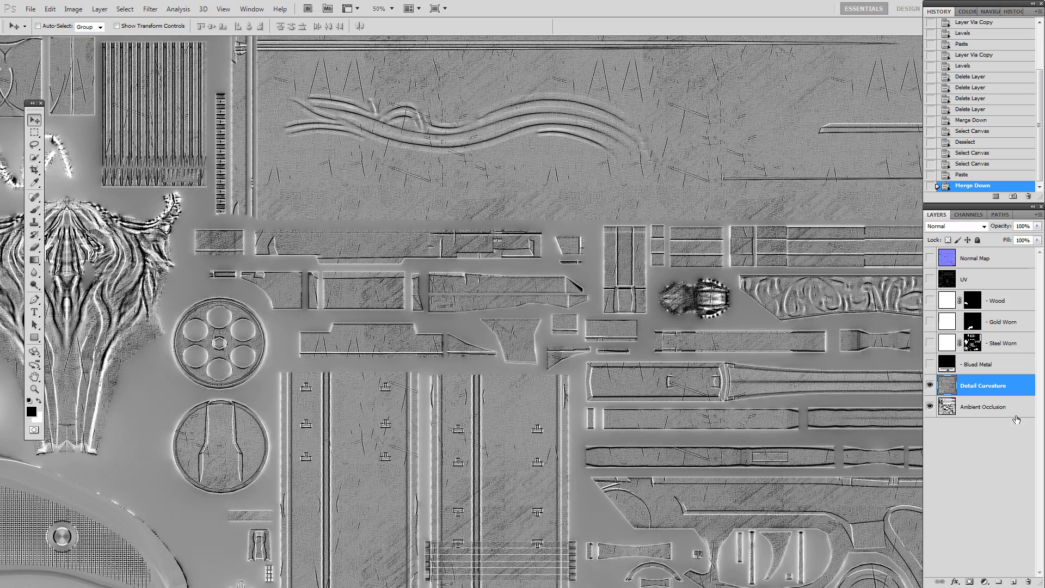
# Duplicate the Detail Curvature and Ambient Occlusion layers into the material document and group them there as masks
pyautogui.keyDown('shift'); pyautogui.click(1017, 410); pyautogui.keyUp('shift')
pyautogui.rightClick(1017, 409)
pyautogui.click(974, 186)
pyautogui.click(528, 220)
pyautogui.click(495, 249)
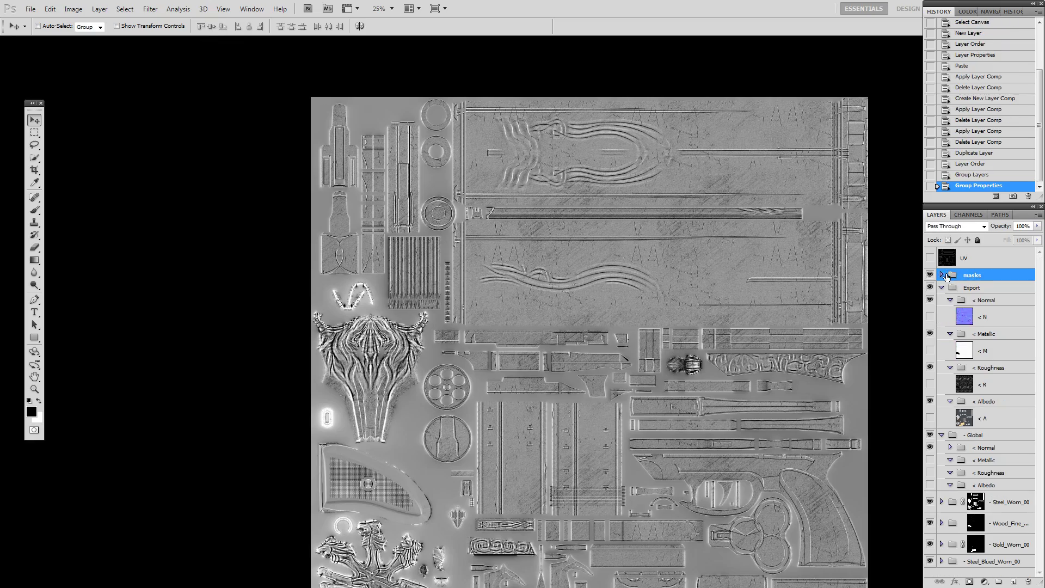
# Expand the masks group, hide Ambient Occlusion and duplicate the Detail Curvature layer
pyautogui.click(942, 274)
pyautogui.click(930, 292)
pyautogui.click(930, 312)
pyautogui.click(930, 292)
pyautogui.click(953, 294)
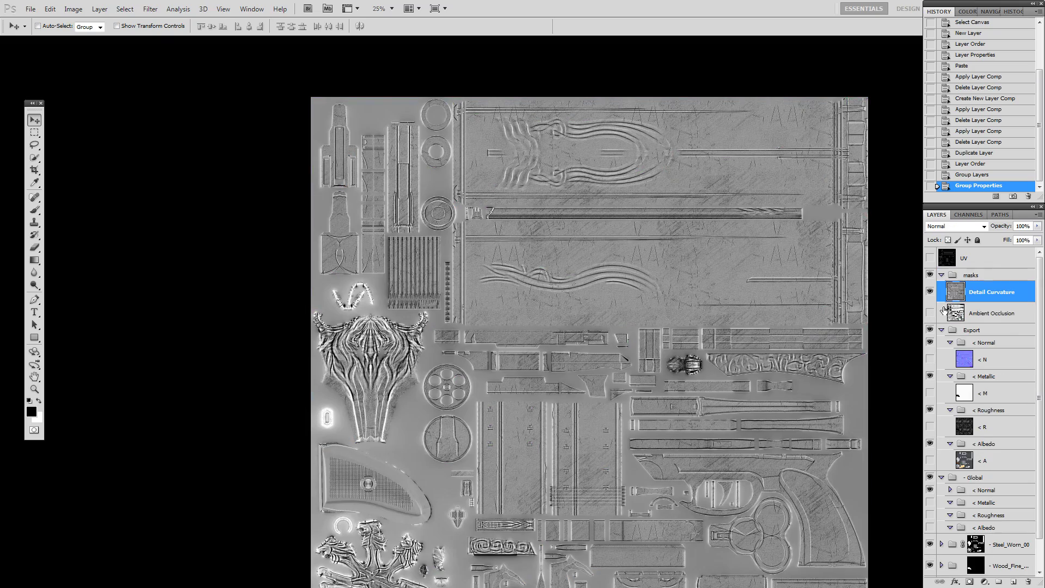
pyautogui.hotkey('ctrl', 'j')
# Use Levels to lower the copy's white input level until only the concave details stay dark, and rename the layer Concave
pyautogui.hotkey('ctrl', 'l')
pyautogui.hotkey('ctrl', '+')
pyautogui.hotkey('ctrl', '+')
pyautogui.hotkey('ctrl', '+')
pyautogui.hotkey('ctrl', '+')
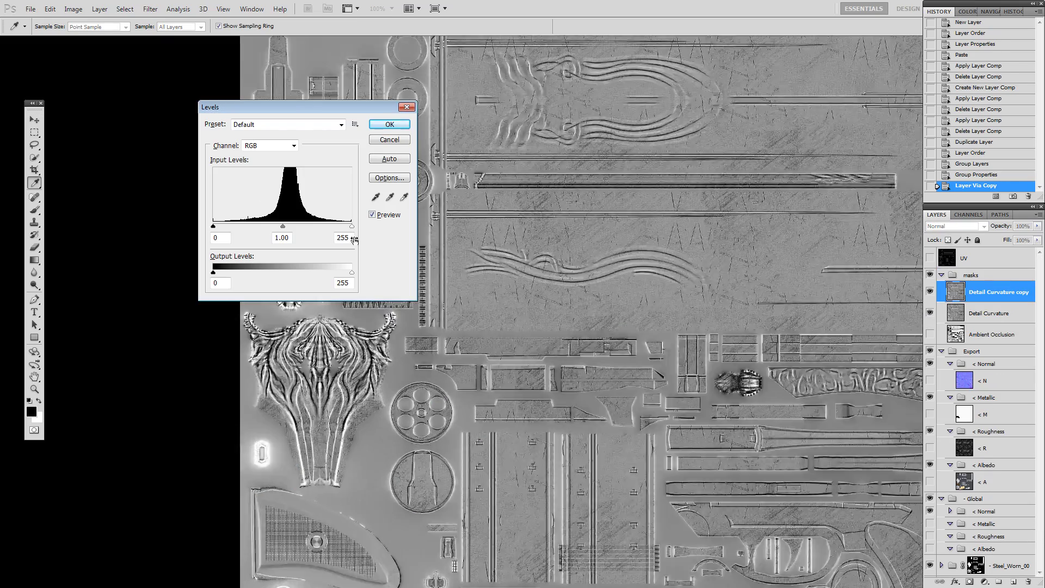
pyautogui.moveTo(352, 227); pyautogui.dragTo(291, 231)
pyautogui.scroll(1, 504, 343)
pyautogui.moveTo(490, 346); pyautogui.dragTo(798, 271)
pyautogui.moveTo(289, 227); pyautogui.dragTo(274, 225)
pyautogui.scroll(1, 626, 277)
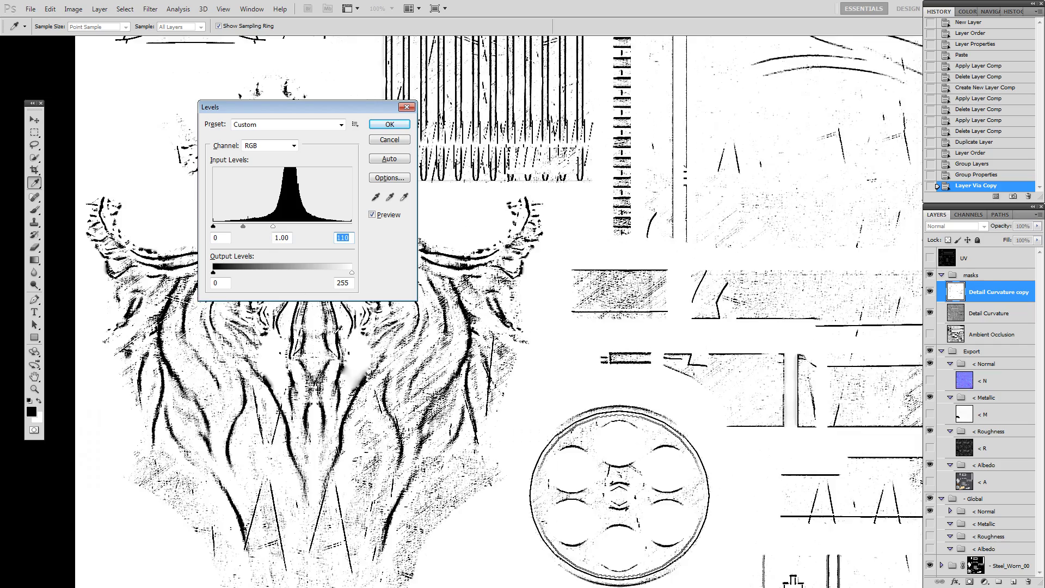
pyautogui.moveTo(320, 356); pyautogui.dragTo(423, 336)
pyautogui.moveTo(275, 228); pyautogui.dragTo(266, 232)
pyautogui.press('Return')
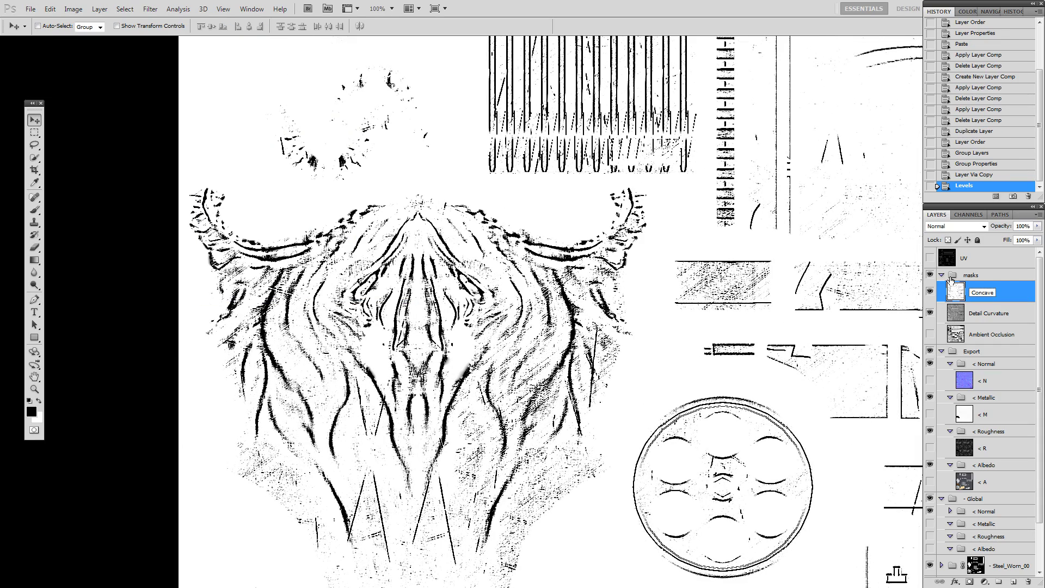
# Hide the Concave layer, duplicate Detail Curvature again and move the copy above Concave
pyautogui.click(930, 291)
pyautogui.click(957, 311)
pyautogui.hotkey('ctrl', 'j')
pyautogui.hotkey('ctrl', ']')
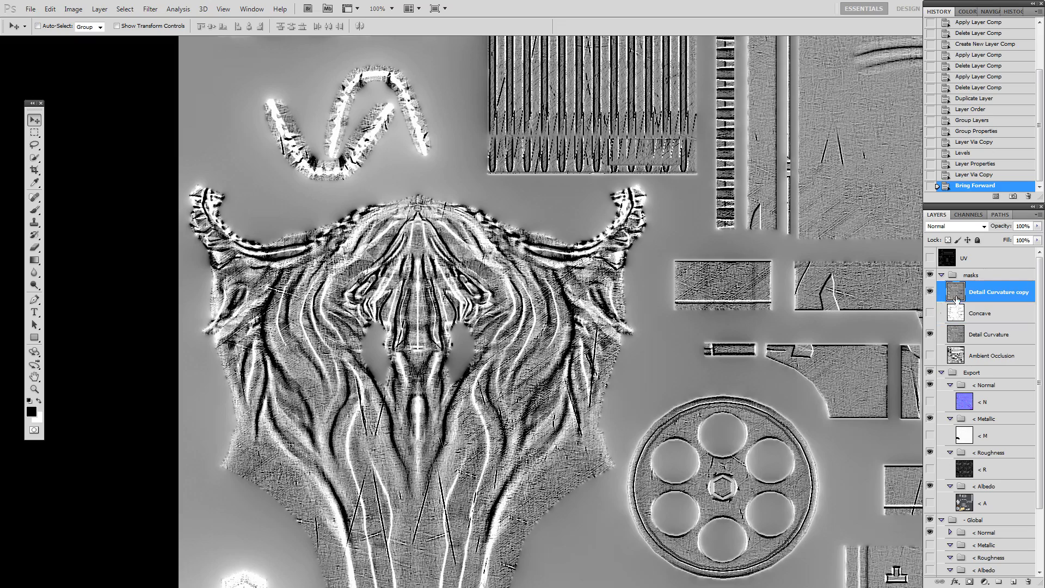
# Raise the new copy's black input level to about 128 with Levels, rename it Convex, and hide it and Detail Curvature
pyautogui.hotkey('ctrl', 'l')
pyautogui.moveTo(255, 228); pyautogui.dragTo(283, 229)
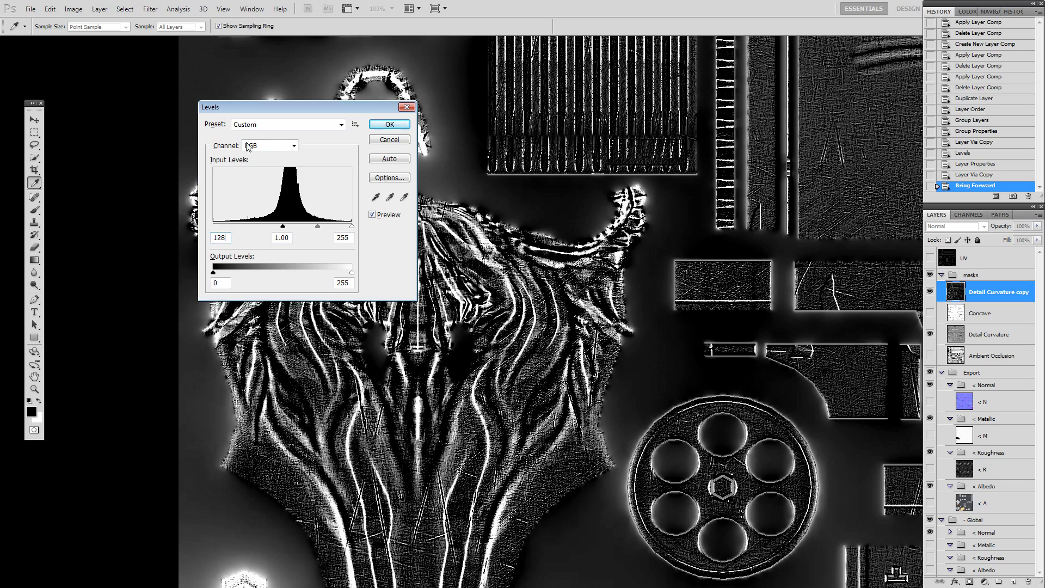
pyautogui.press('Return')
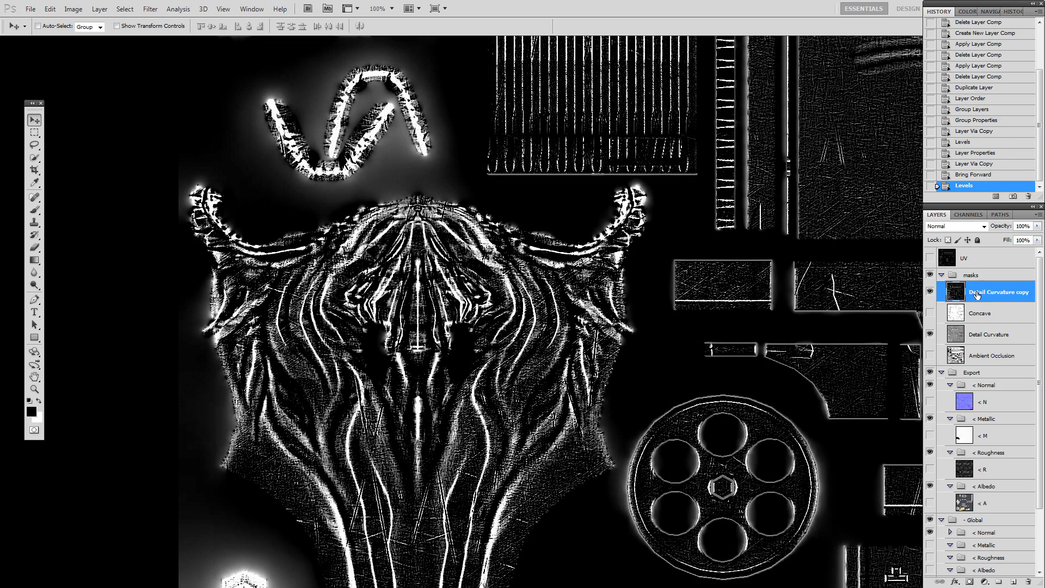
pyautogui.click(930, 292)
pyautogui.click(930, 334)
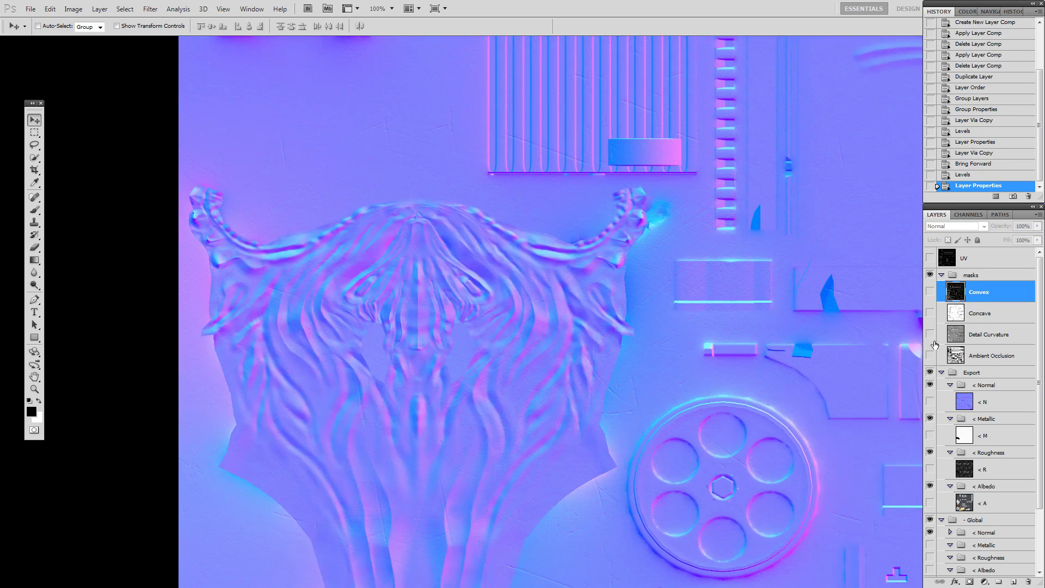
# Show Ambient Occlusion, collapse and hide the Export group, and copy Ambient Occlusion into the Global group's Albedo subgroup
pyautogui.click(930, 355)
pyautogui.click(941, 275)
pyautogui.click(941, 287)
pyautogui.click(930, 288)
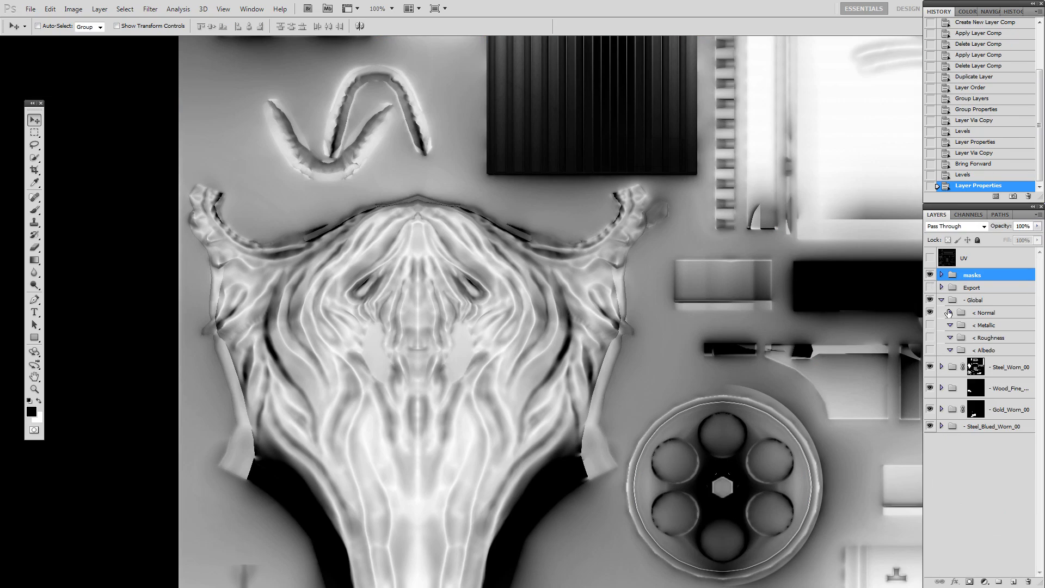
pyautogui.click(941, 275)
pyautogui.moveTo(974, 355); pyautogui.dragTo(975, 435)
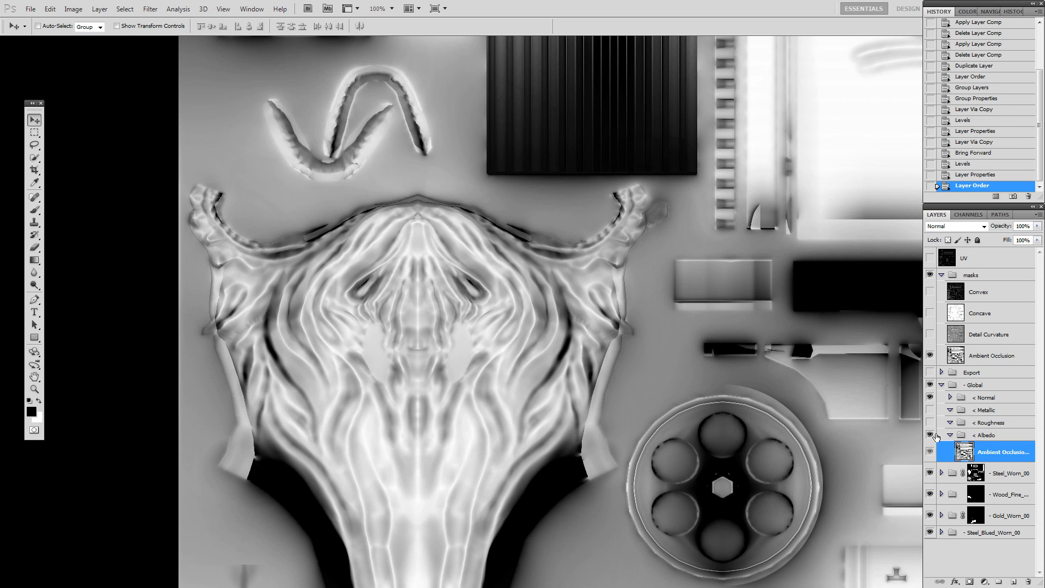
# Blend the Albedo subgroup's Ambient Occlusion copy with Multiply at 50% opacity, and hide the masks group and the Global Normal subgroup
pyautogui.click(975, 434)
pyautogui.hotkey('shift', 'alt', 'm')
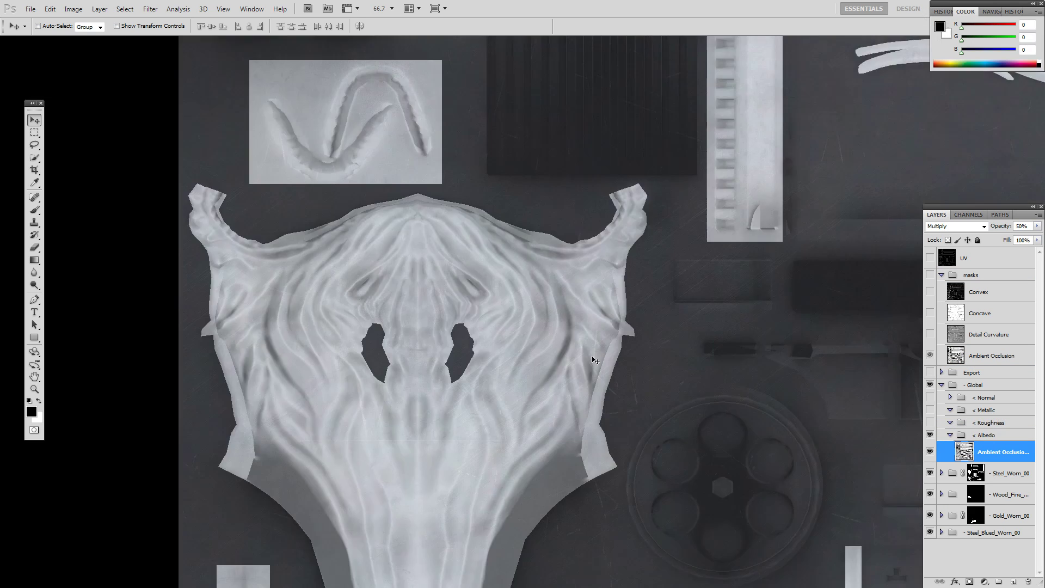
pyautogui.hotkey('ctrl', '-')
pyautogui.moveTo(386, 450); pyautogui.dragTo(568, 279)
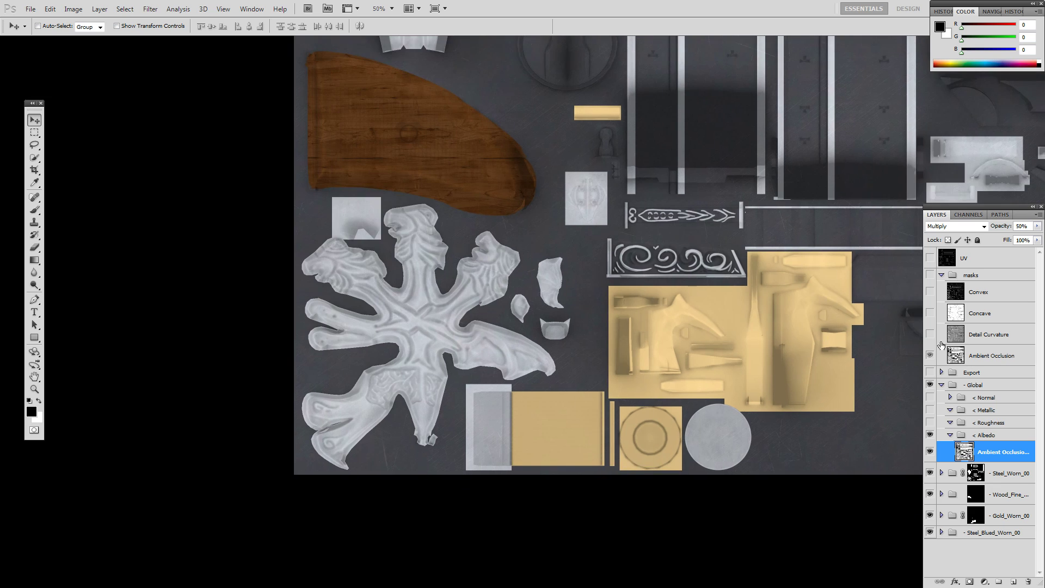
# Turn on the Concave layer, collapse and hide the masks group, and collapse the Global group
pyautogui.click(933, 314)
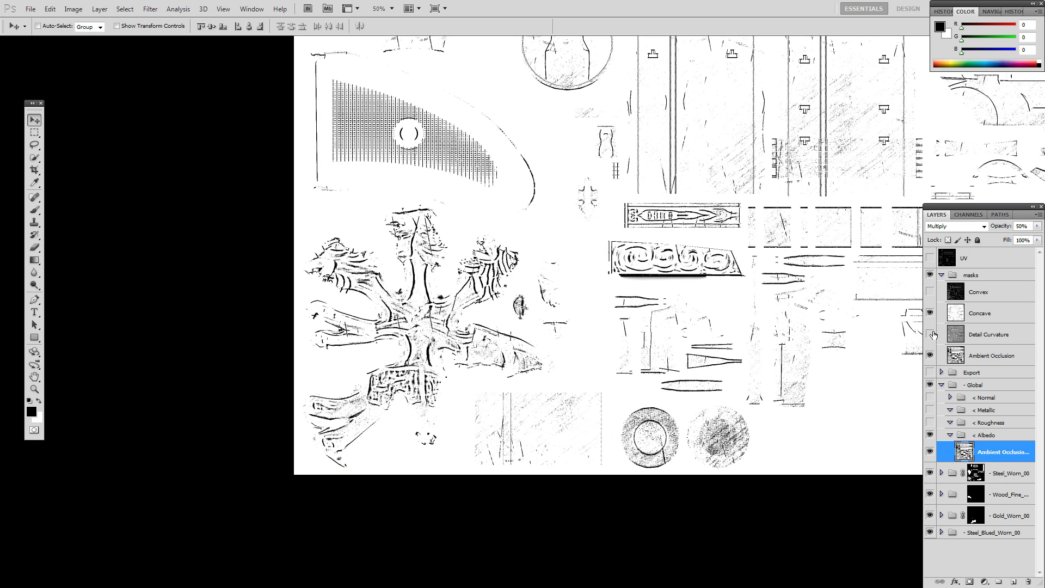
pyautogui.click(941, 275)
pyautogui.click(929, 275)
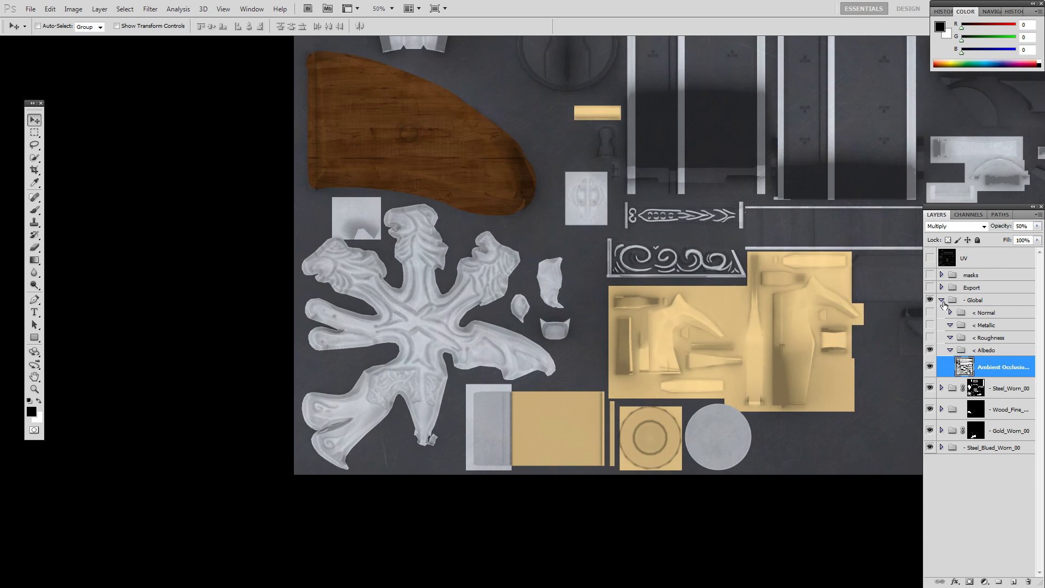
pyautogui.click(941, 300)
# Import the Dust_00 material from the Material Library's Grime folder above the Steel_Worn_00 group with a black mask
pyautogui.click(976, 317)
pyautogui.press('F2')
pyautogui.click(479, 385)
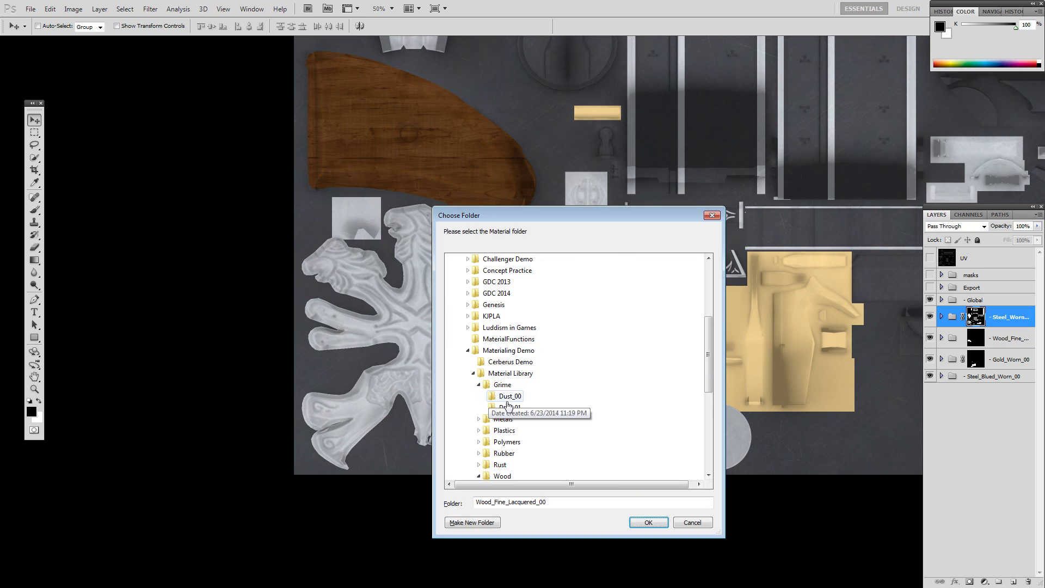
pyautogui.click(648, 523)
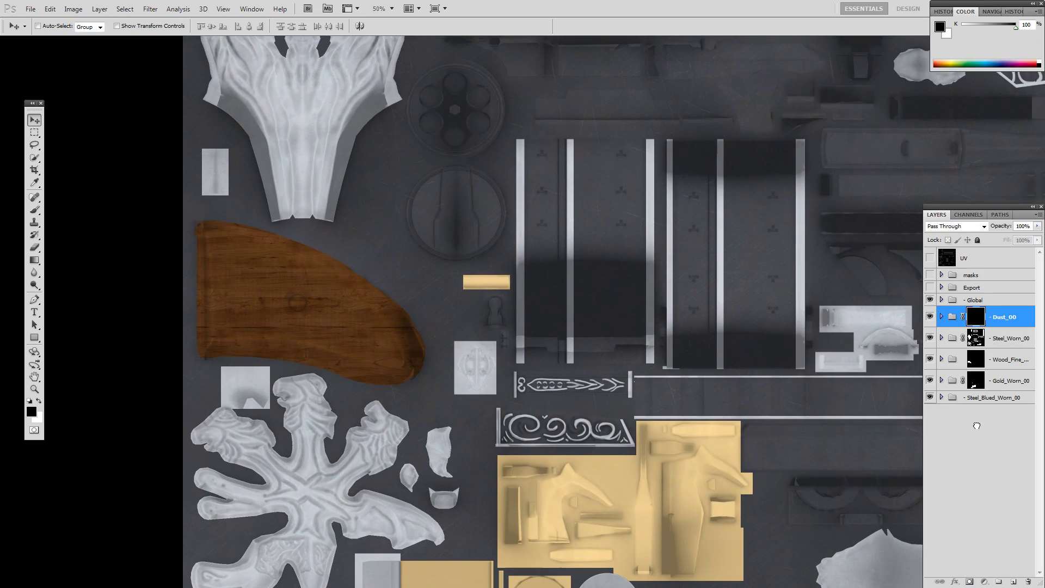
# Place the masks group at the bottom of the layer stack and load the Concave map as a selection
pyautogui.click(956, 434)
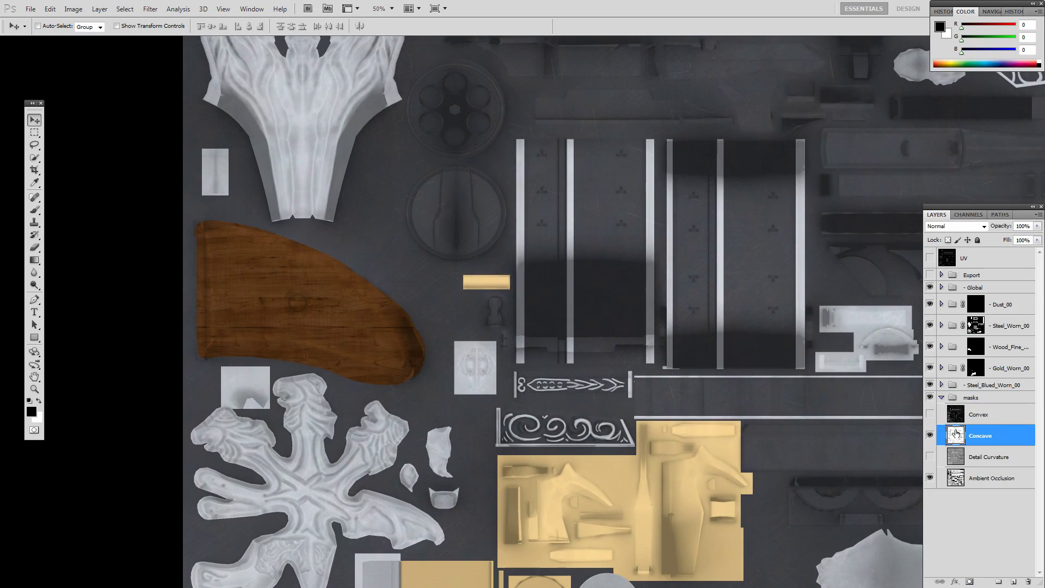
pyautogui.press('q')
pyautogui.press('q')
pyautogui.keyDown('ctrl'); pyautogui.click(953, 434); pyautogui.keyUp('ctrl')
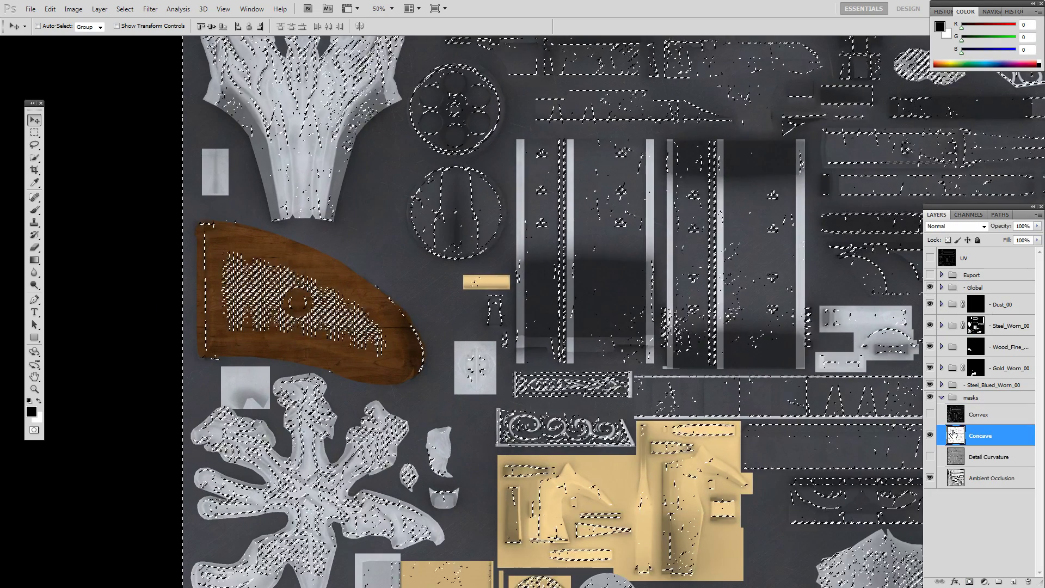
pyautogui.press('q')
pyautogui.press('q')
pyautogui.hotkey('ctrl', 'd')
pyautogui.moveTo(362, 288); pyautogui.dragTo(455, 387)
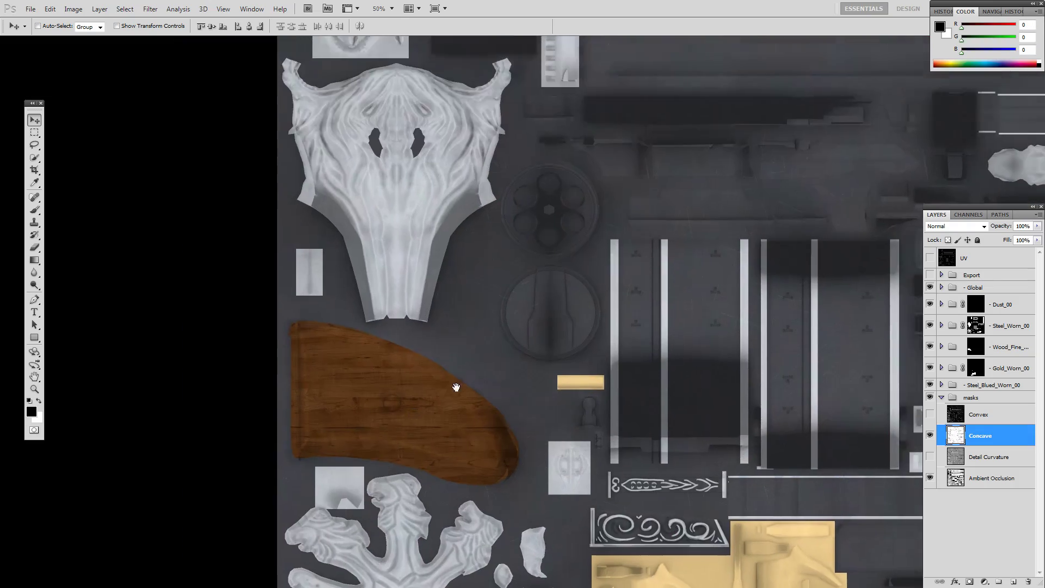
# Paint white on the Dust_00 mask over the crevices in the upper part of the horned head piece
pyautogui.click(984, 308)
pyautogui.moveTo(577, 300); pyautogui.dragTo(675, 366)
pyautogui.scroll(1, 493, 222)
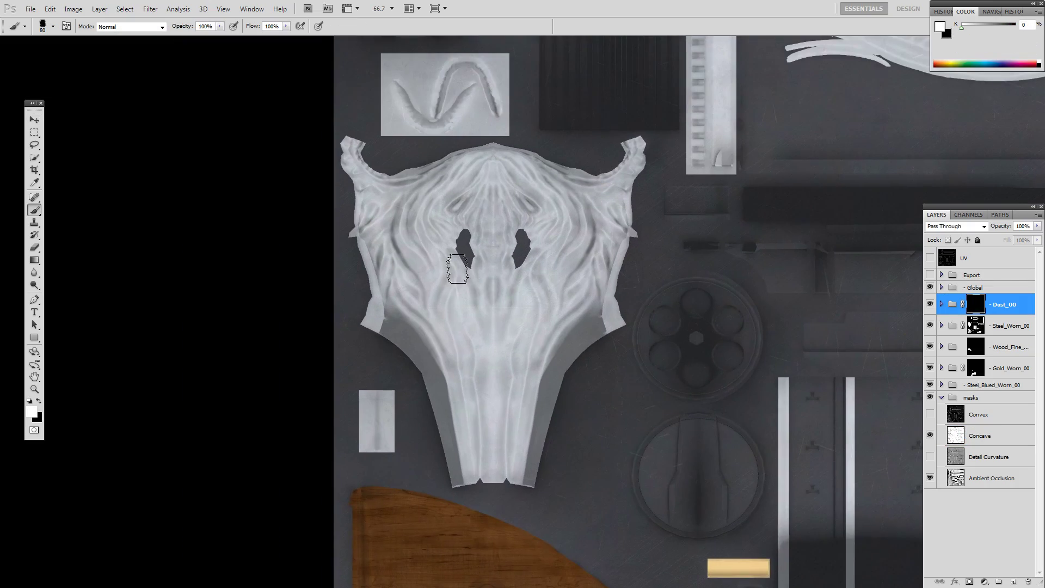
pyautogui.scroll(2, 457, 268)
pyautogui.moveTo(293, 210); pyautogui.dragTo(301, 352)
pyautogui.press(']')
pyautogui.moveTo(383, 419); pyautogui.dragTo(379, 473)
pyautogui.hotkey('ctrl', '-')
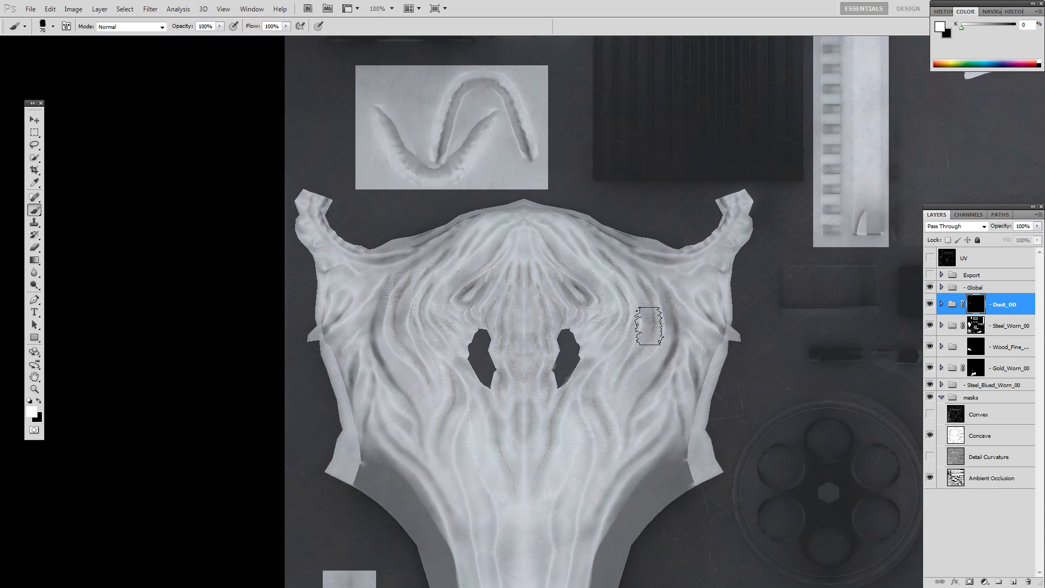
# Enlarge the brush and extend the Dust_00 mask painting down the snout and across the horned head's forehead
pyautogui.scroll(-3, 422, 438)
pyautogui.press(']')
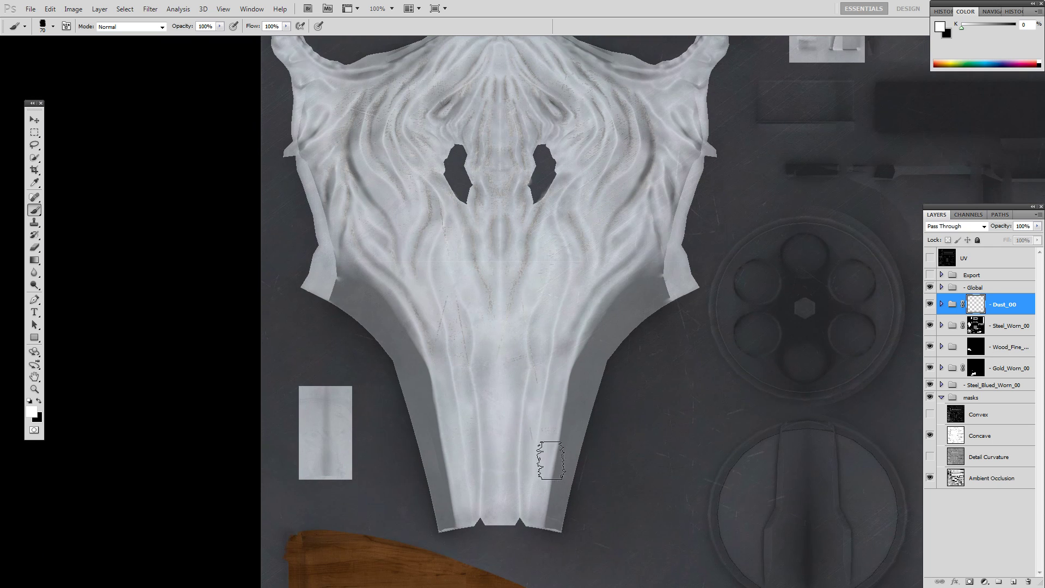
pyautogui.scroll(2, 661, 220)
pyautogui.hscroll(1, 572, 245)
pyautogui.press(']')
pyautogui.press(']')
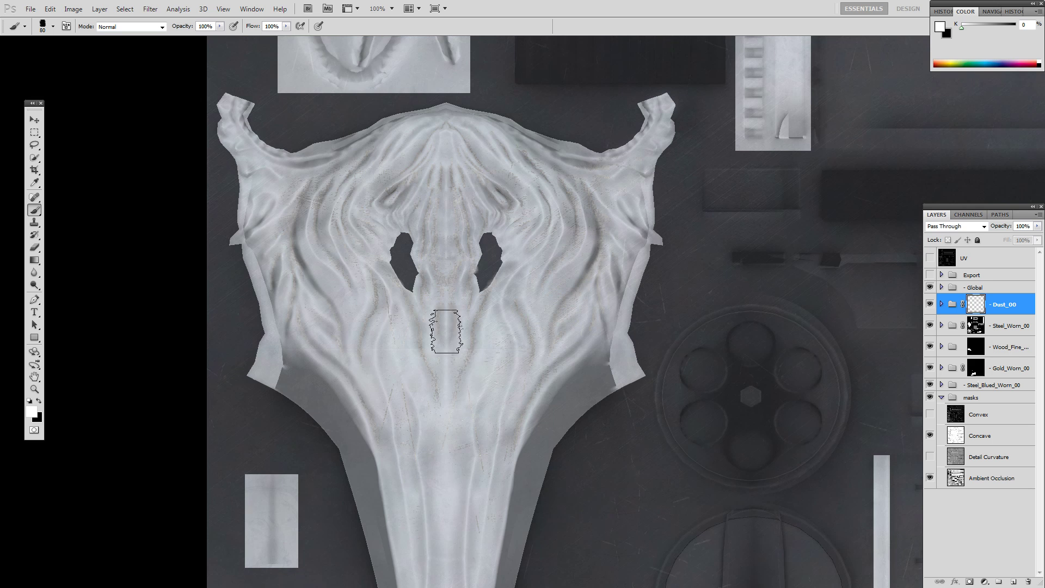
# Reduce the brush and paint dust on the Dust_00 mask over the heads, necks and centre of the multi-headed ornament
pyautogui.scroll(-3, 446, 331)
pyautogui.scroll(-5, 436, 272)
pyautogui.press('[')
pyautogui.press('[')
pyautogui.press('[')
pyautogui.press('[')
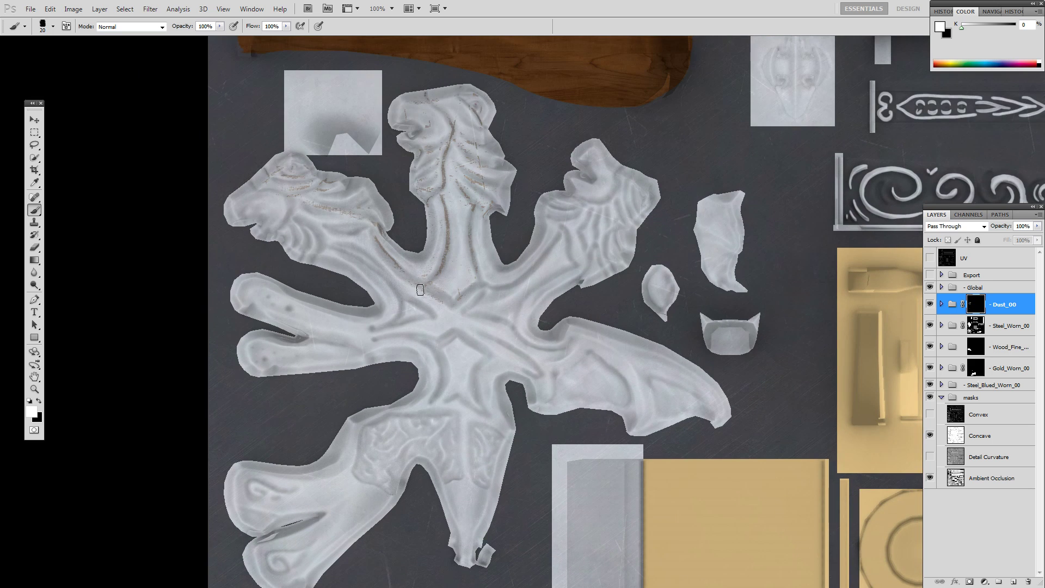
pyautogui.press(']')
pyautogui.press(']')
pyautogui.moveTo(454, 349); pyautogui.dragTo(476, 285)
pyautogui.moveTo(381, 169); pyautogui.dragTo(343, 207)
pyautogui.moveTo(582, 337); pyautogui.dragTo(457, 281)
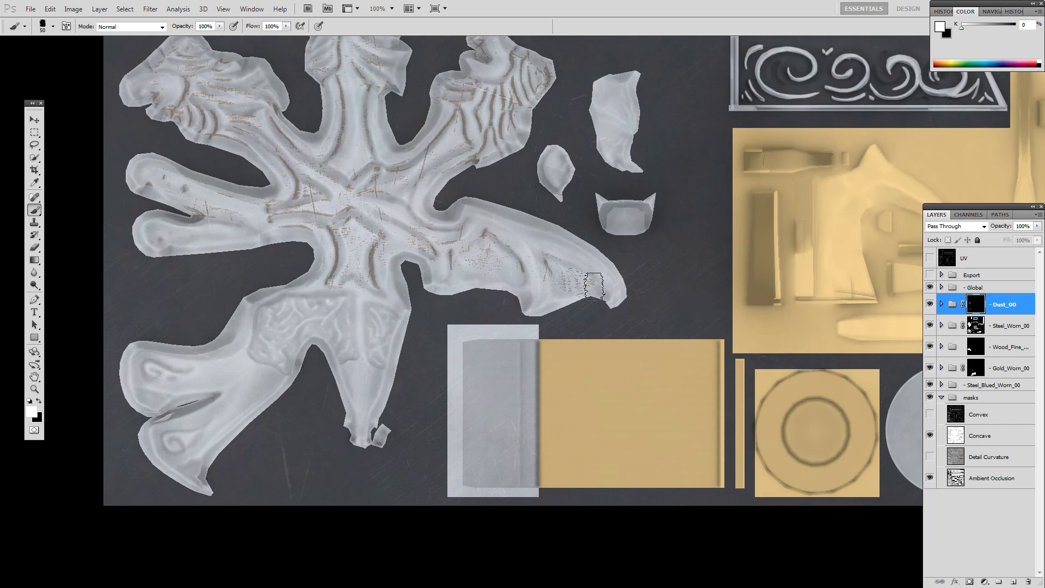
# Extend the Dust_00 mask painting over the wing, legs and lower body of the multi-headed ornament
pyautogui.moveTo(580, 245); pyautogui.dragTo(470, 207)
pyautogui.moveTo(433, 291); pyautogui.dragTo(412, 346)
pyautogui.moveTo(490, 163); pyautogui.dragTo(442, 289)
pyautogui.moveTo(555, 250); pyautogui.dragTo(556, 288)
pyautogui.moveTo(679, 80)
pyautogui.mouseDown()
pyautogui.moveTo(472, 250)
pyautogui.moveTo(265, 212)
pyautogui.mouseUp()
# Enlarge the brush to 125 px and paint dust over the tapered steel piece near the texture's lower edge
pyautogui.press(']')
pyautogui.press(']')
pyautogui.press(']')
pyautogui.moveTo(348, 305); pyautogui.dragTo(490, 327)
pyautogui.moveTo(816, 381); pyautogui.dragTo(329, 233)
pyautogui.moveTo(871, 392)
pyautogui.mouseDown()
pyautogui.moveTo(527, 254)
pyautogui.moveTo(701, 261)
pyautogui.mouseUp()
pyautogui.press('x')
pyautogui.press(']')
pyautogui.press(']')
pyautogui.press(']')
pyautogui.moveTo(348, 305); pyautogui.dragTo(520, 384)
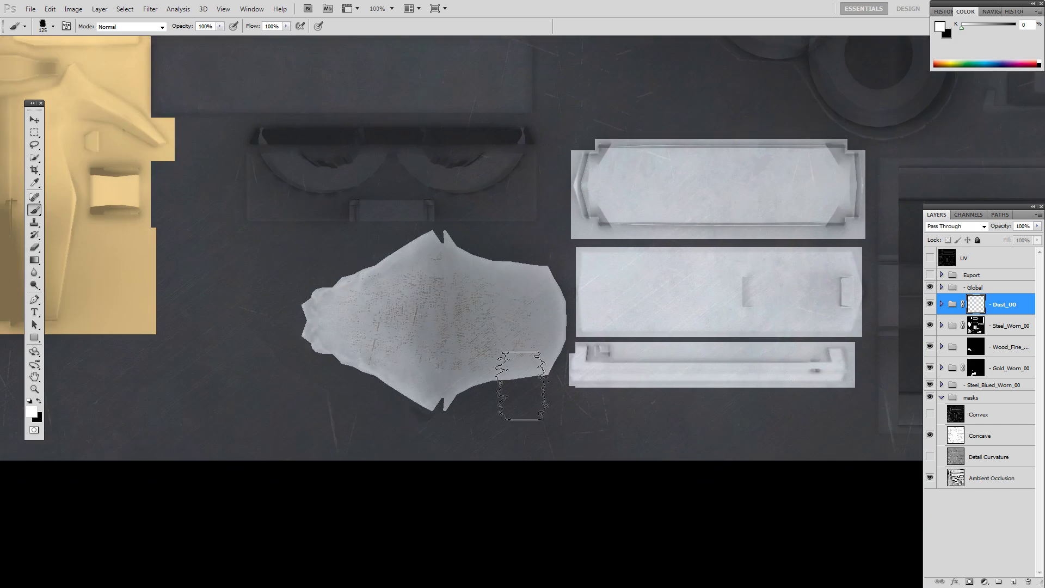
# Paint dust along the frame's lower edge and the inner outline of the grip frame with a 35 px brush
pyautogui.moveTo(707, 92); pyautogui.dragTo(555, 364)
pyautogui.moveTo(702, 73); pyautogui.dragTo(550, 345)
pyautogui.hscroll(3, 636, 322)
pyautogui.scroll(-4, 637, 321)
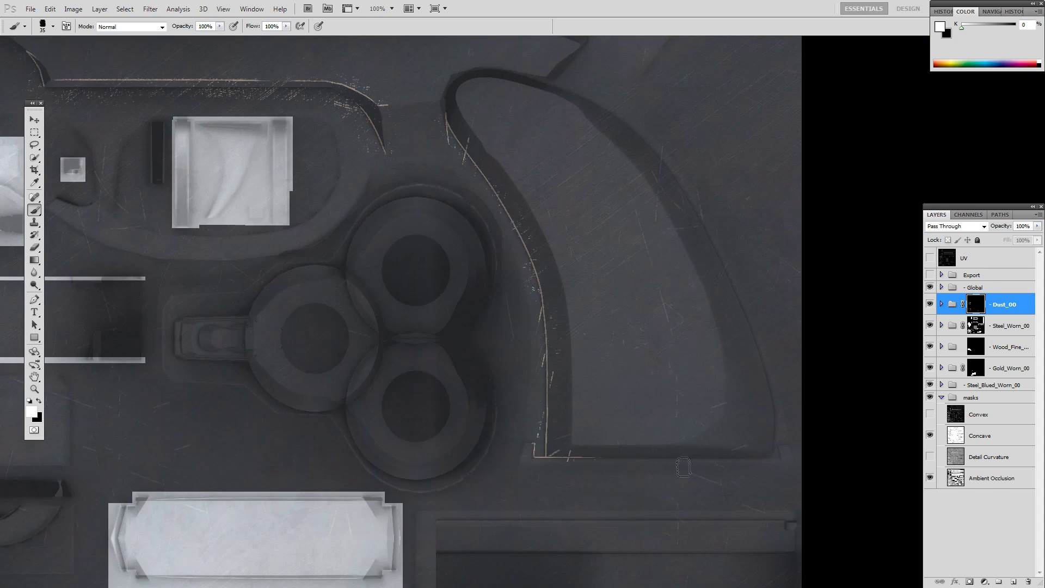
pyautogui.moveTo(326, 164); pyautogui.dragTo(550, 245)
pyautogui.moveTo(415, 196); pyautogui.dragTo(415, 370)
pyautogui.moveTo(350, 544)
pyautogui.mouseDown()
pyautogui.moveTo(492, 451)
pyautogui.moveTo(435, 163)
pyautogui.mouseUp()
# Enlarge the brush to 60 px and paint dust along the toothed steel rail
pyautogui.press(']')
pyautogui.press(']')
pyautogui.moveTo(370, 425); pyautogui.dragTo(389, 494)
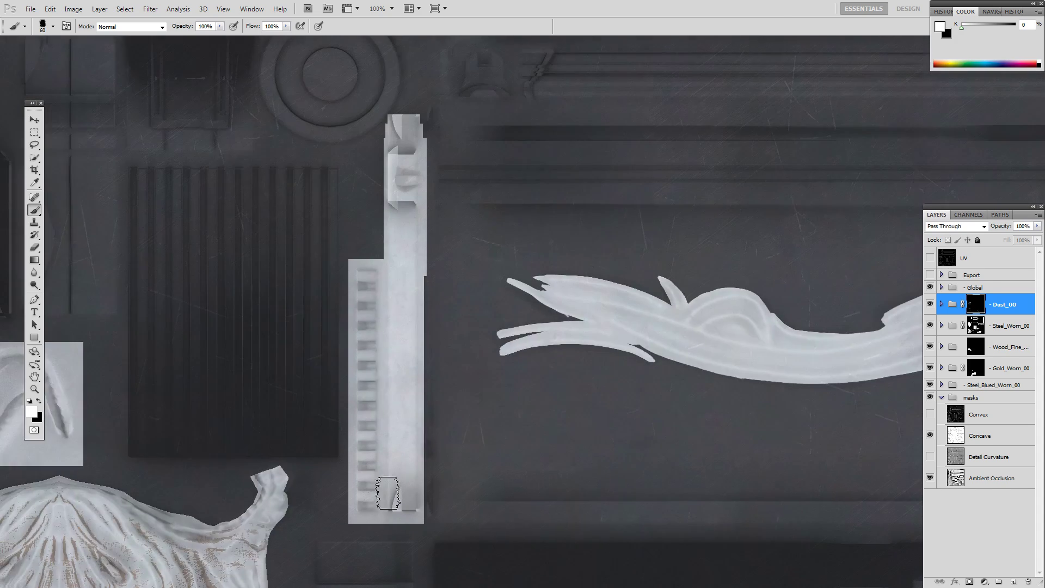
pyautogui.moveTo(671, 340); pyautogui.dragTo(373, 348)
# Paint dust along the seam beside the light steel strip at the texture's edge with a 125 px brush
pyautogui.moveTo(871, 329); pyautogui.dragTo(291, 390)
pyautogui.moveTo(746, 65); pyautogui.dragTo(508, 198)
pyautogui.moveTo(457, 404); pyautogui.dragTo(538, 198)
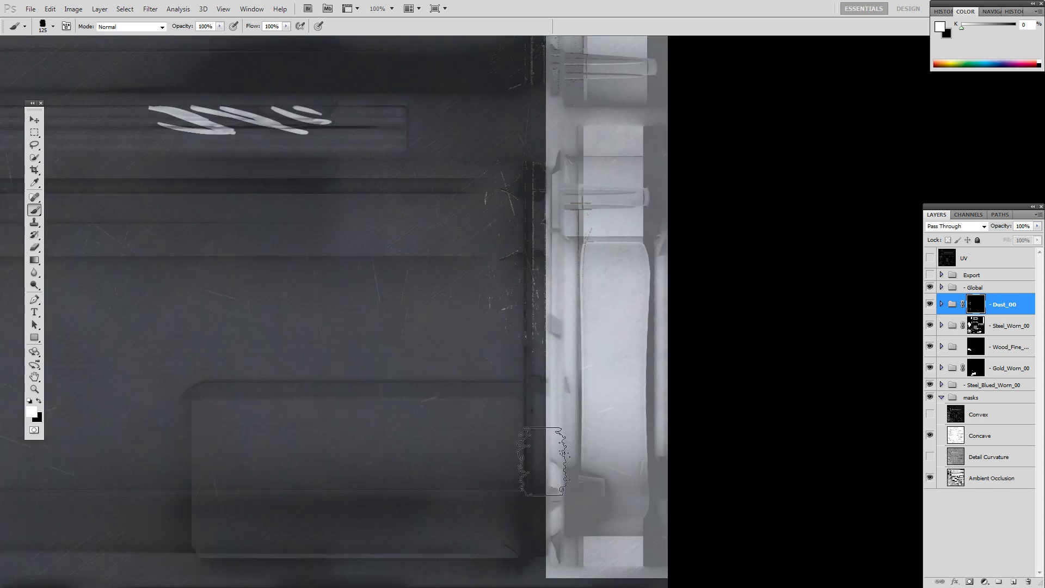
pyautogui.moveTo(164, 349); pyautogui.dragTo(855, 333)
# Enlarge the brush to 175 px and paint dust over the dark recessed panels above the horned head
pyautogui.press(']')
pyautogui.press(']')
pyautogui.press(']')
pyautogui.press(']')
pyautogui.press(']')
pyautogui.press(']')
pyautogui.press(']')
pyautogui.press(']')
pyautogui.press(']')
pyautogui.moveTo(381, 218); pyautogui.dragTo(490, 228)
pyautogui.hotkey('ctrl', '-')
pyautogui.moveTo(784, 207)
pyautogui.mouseDown()
pyautogui.moveTo(477, 267)
pyautogui.moveTo(468, 346)
pyautogui.mouseUp()
pyautogui.moveTo(272, 305); pyautogui.dragTo(860, 196)
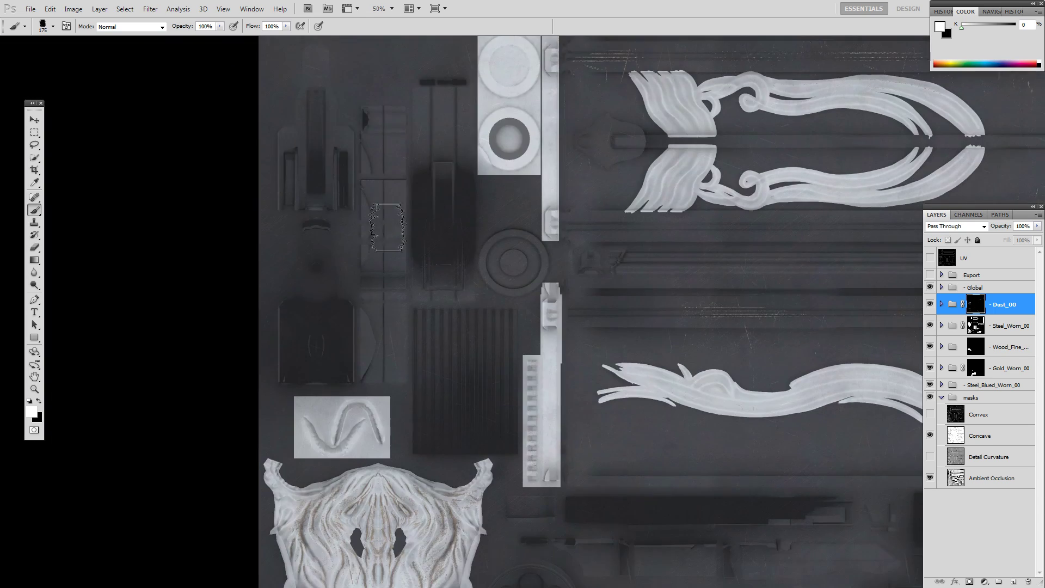
# Reduce the brush to 100 px and paint sparse dust over the wooden grip
pyautogui.press('[')
pyautogui.press('[')
pyautogui.moveTo(470, 365); pyautogui.dragTo(469, 172)
pyautogui.scroll(-5, 469, 172)
pyautogui.hotkey('ctrl', '+')
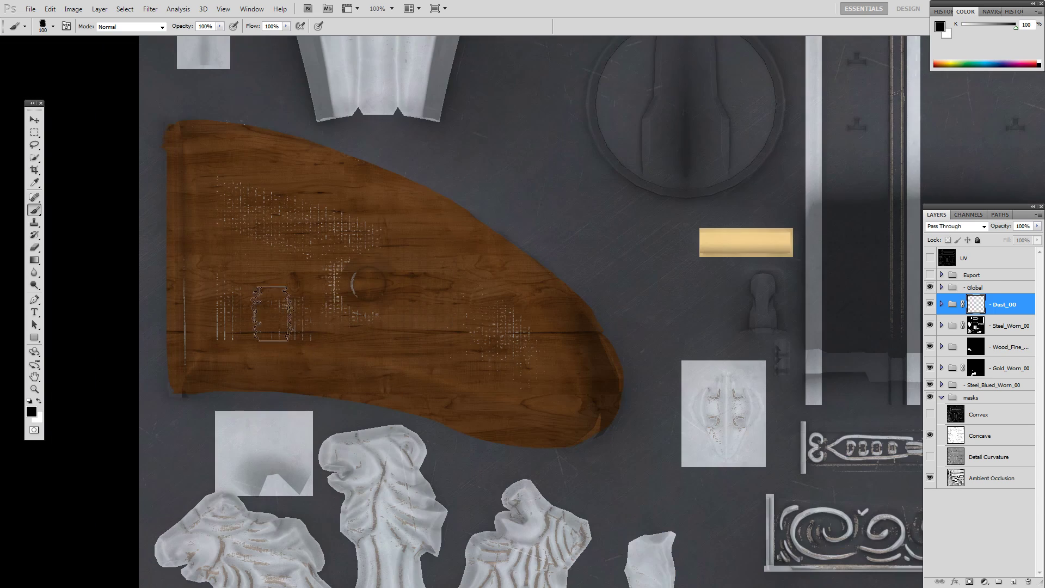
# Clear the Concave selection and brush the Dust_00 mask around the grip frame at 400 px and 50% opacity
pyautogui.hotkey('ctrl', '-')
pyautogui.moveTo(769, 293)
pyautogui.mouseDown()
pyautogui.moveTo(686, 231)
pyautogui.moveTo(218, 523)
pyautogui.mouseUp()
pyautogui.press('m')
pyautogui.moveTo(342, 101)
pyautogui.mouseDown()
pyautogui.moveTo(662, 490)
pyautogui.moveTo(830, 556)
pyautogui.mouseUp()
pyautogui.click(929, 257)
pyautogui.hotkey('ctrl', 'd')
pyautogui.hotkey('ctrl', 'z')
pyautogui.moveTo(754, 177); pyautogui.dragTo(753, 247)
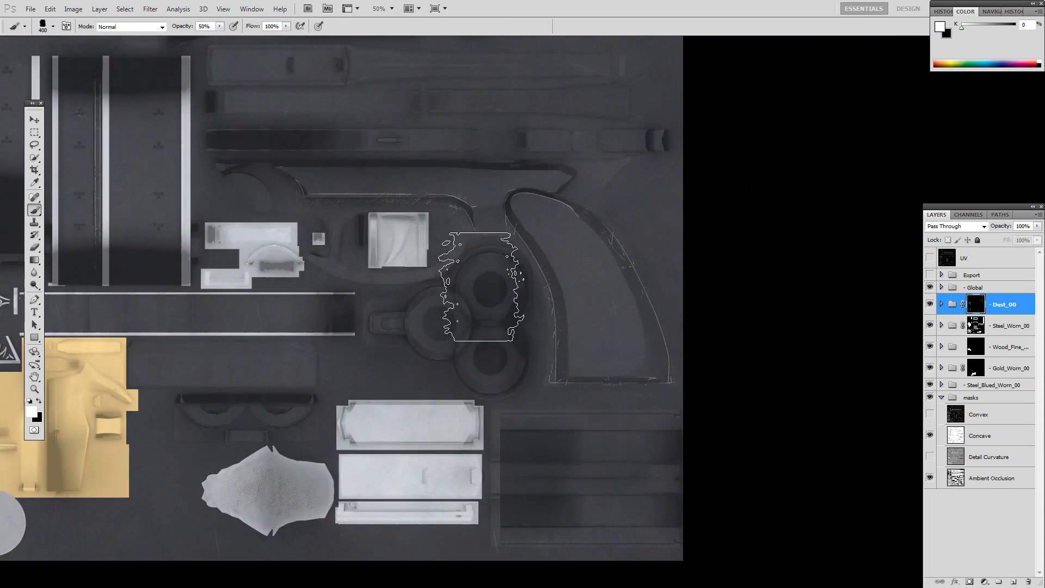
# Display the brush settings and switch to the flattened spatter tip with 2° angle, 32% roundness and 5% spacing
pyautogui.press('F5')
pyautogui.rightClick(307, 212)
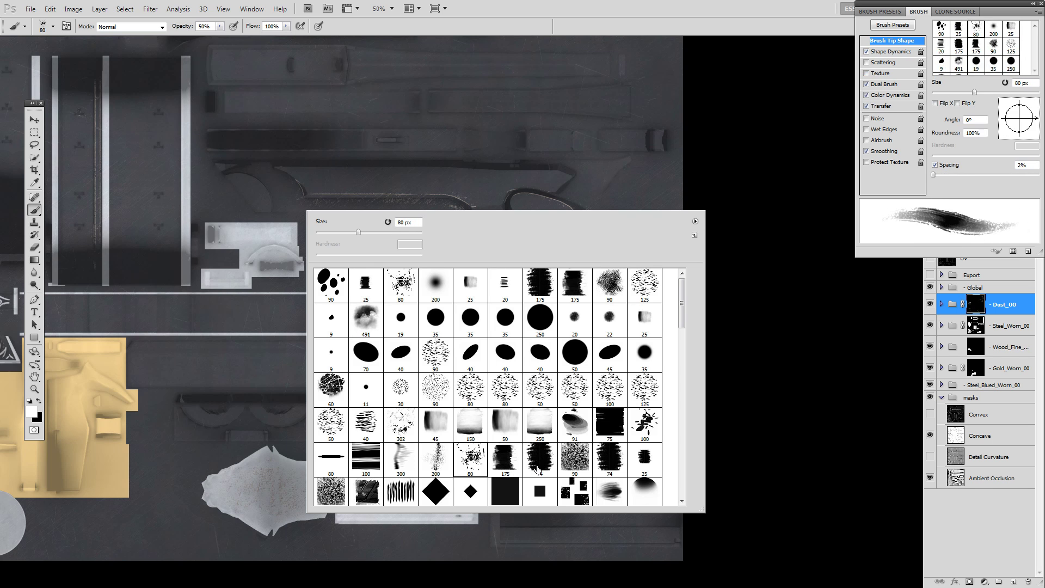
pyautogui.scroll(-4, 467, 397)
pyautogui.click(435, 311)
pyautogui.press('Return')
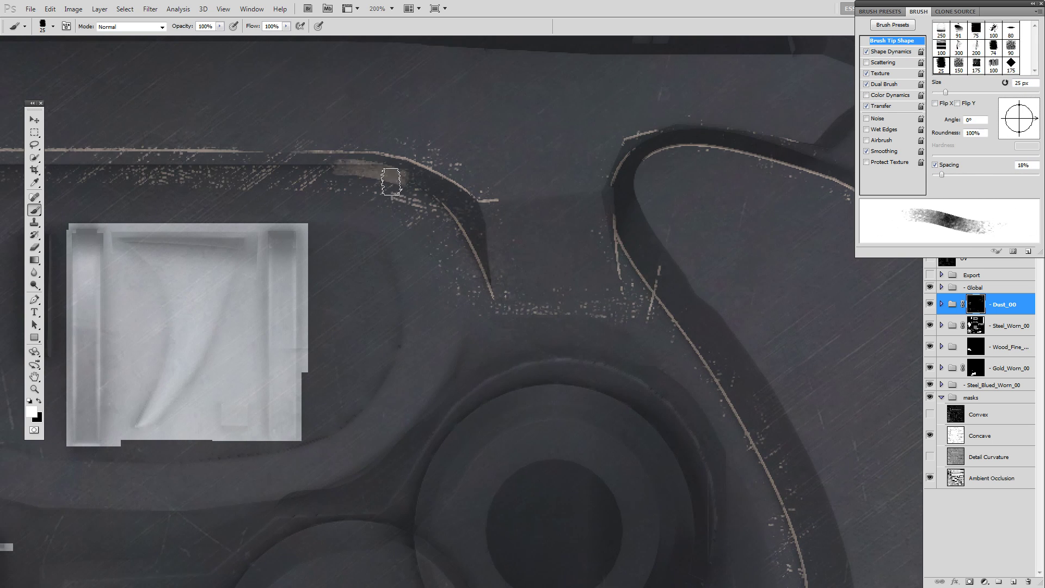
pyautogui.rightClick(324, 168)
pyautogui.doubleClick(486, 264)
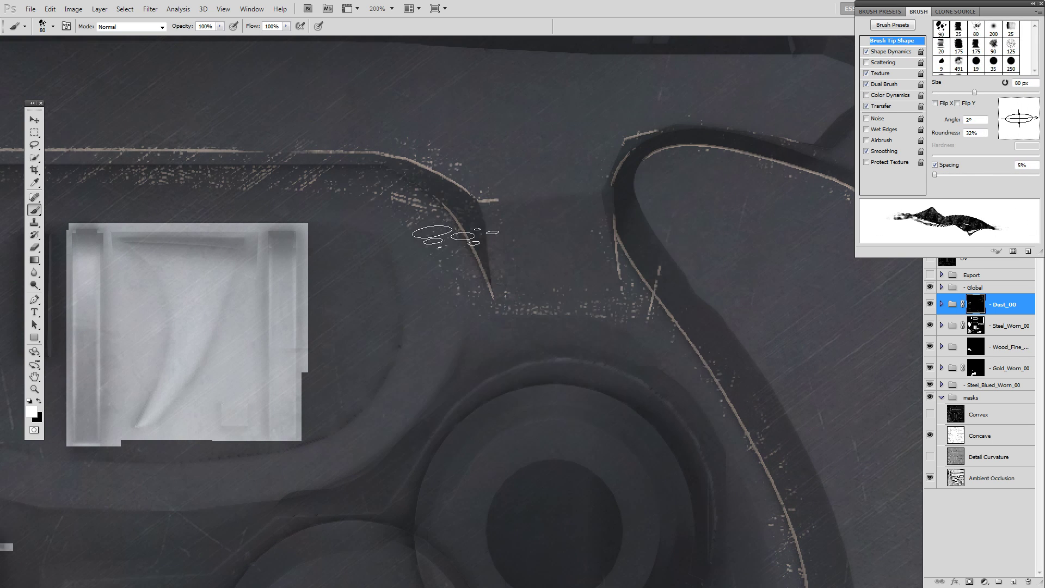
# Paint streaky dust by hand along the frame's lower edge and its curved end with a 25 to 30 px brush
pyautogui.moveTo(177, 169); pyautogui.dragTo(620, 214)
pyautogui.press(']')
pyautogui.moveTo(605, 211)
pyautogui.mouseDown()
pyautogui.moveTo(300, 211)
pyautogui.moveTo(371, 233)
pyautogui.mouseUp()
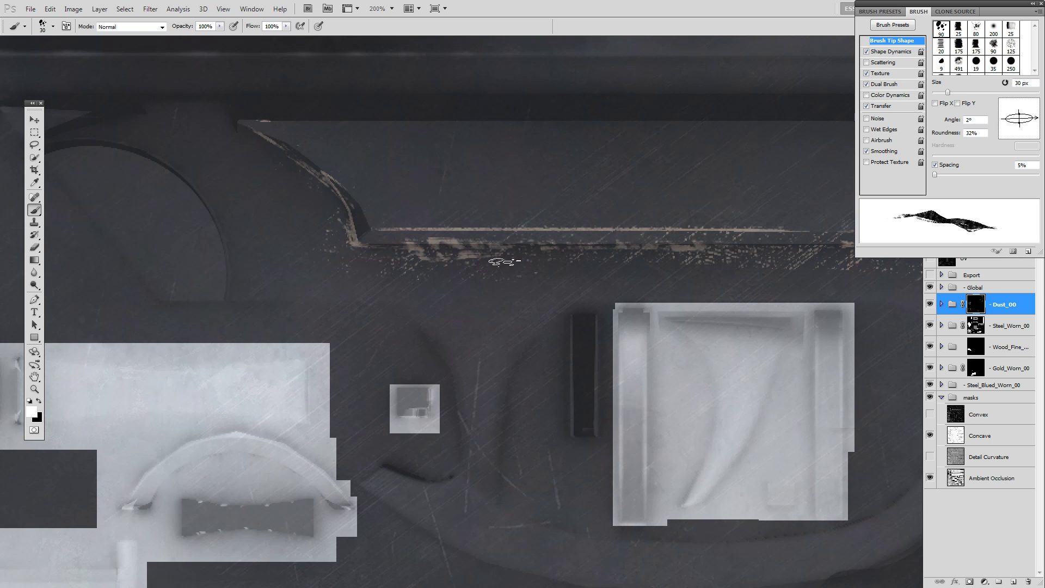
pyautogui.hscroll(9, 305, 278)
pyautogui.press('x')
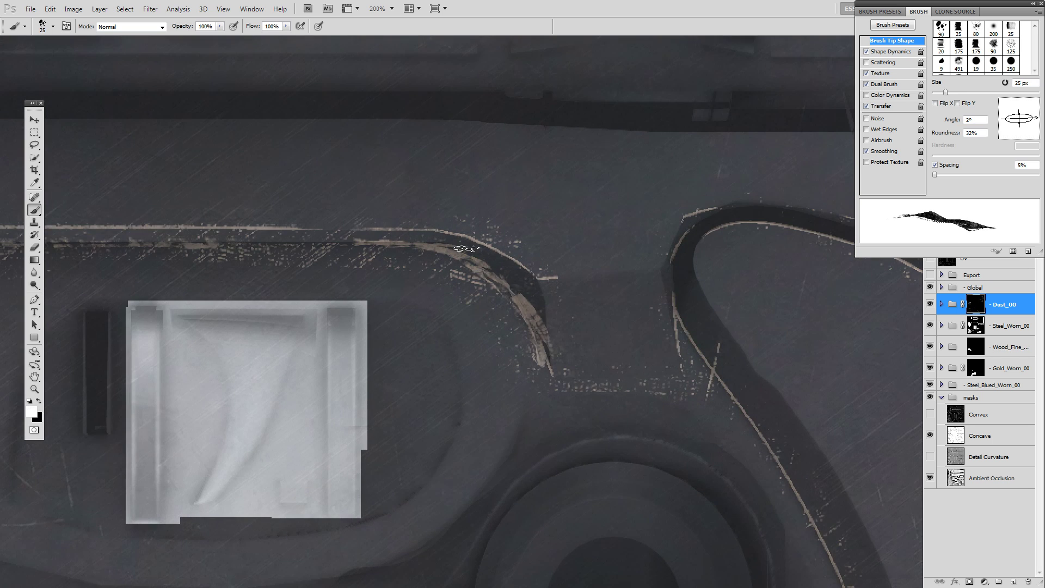
pyautogui.hscroll(3, 432, 320)
pyautogui.scroll(-1, 431, 320)
# Paint dust around the grip frame's inner edges down to its base, using the UV layout as a guide and hiding it again
pyautogui.moveTo(580, 322); pyautogui.dragTo(544, 273)
pyautogui.moveTo(718, 218); pyautogui.dragTo(397, 204)
pyautogui.moveTo(402, 158)
pyautogui.mouseDown()
pyautogui.moveTo(512, 201)
pyautogui.moveTo(514, 189)
pyautogui.mouseUp()
pyautogui.moveTo(520, 190); pyautogui.dragTo(564, 235)
pyautogui.press('x')
pyautogui.moveTo(497, 173); pyautogui.dragTo(387, 128)
pyautogui.scroll(-2, 633, 325)
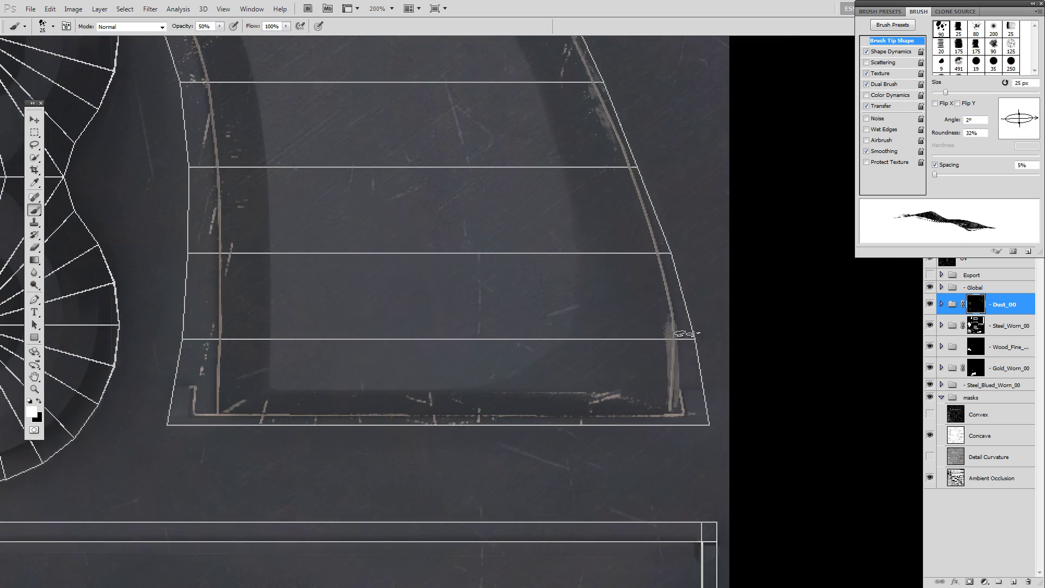
pyautogui.press('x')
pyautogui.hscroll(-2, 649, 237)
pyautogui.click(930, 259)
pyautogui.scroll(-3, 534, 373)
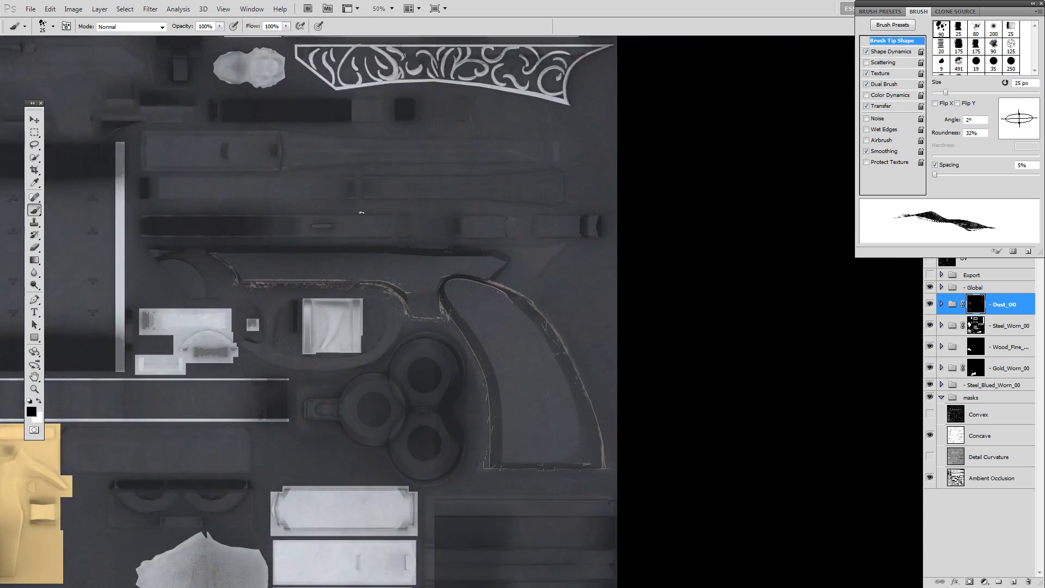
# Enlarge the brush and display the UV layout over the texture
pyautogui.scroll(3, 270, 387)
pyautogui.scroll(-1, 674, 256)
pyautogui.press(']')
pyautogui.press(']')
pyautogui.press(']')
pyautogui.press(']')
pyautogui.press(']')
pyautogui.click(930, 259)
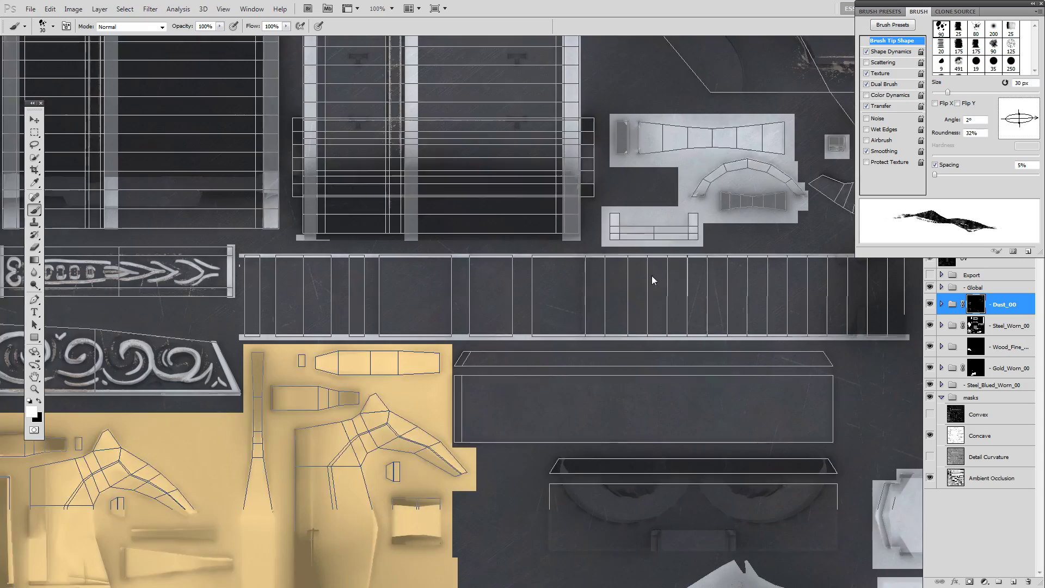
# Hide the UV layout and paint two thin vertical dust lines across the long horizontal strip
pyautogui.click(930, 260)
pyautogui.press('m')
pyautogui.moveTo(525, 211); pyautogui.dragTo(544, 288)
pyautogui.press('b')
pyautogui.moveTo(527, 220); pyautogui.dragTo(529, 270)
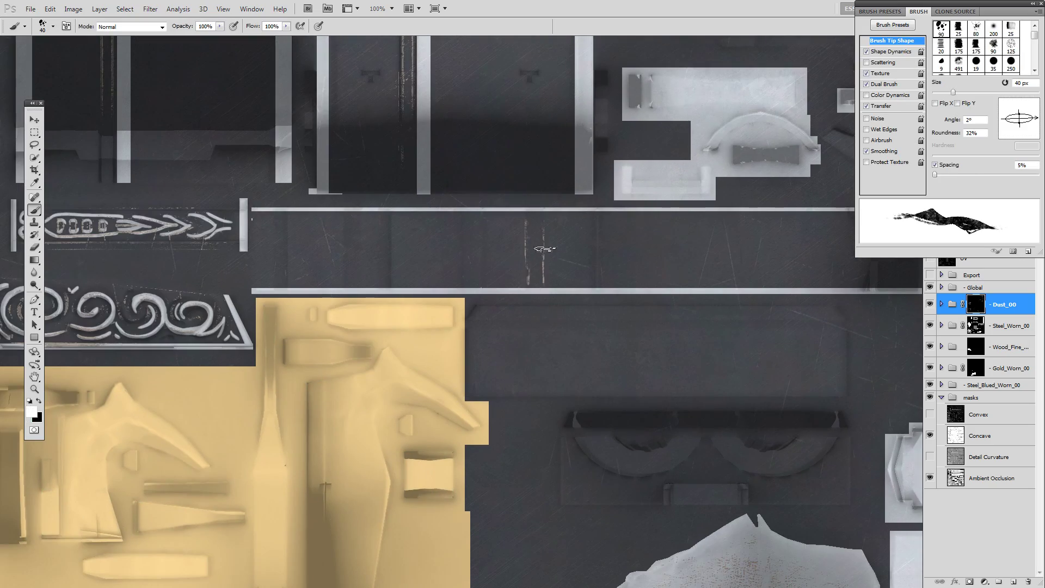
# Hide the Concave map, show the Convex map and load it as a selection
pyautogui.moveTo(318, 236); pyautogui.dragTo(591, 569)
pyautogui.click(930, 436)
pyautogui.click(930, 415)
pyautogui.click(979, 415)
pyautogui.keyDown('ctrl'); pyautogui.click(955, 414); pyautogui.keyUp('ctrl')
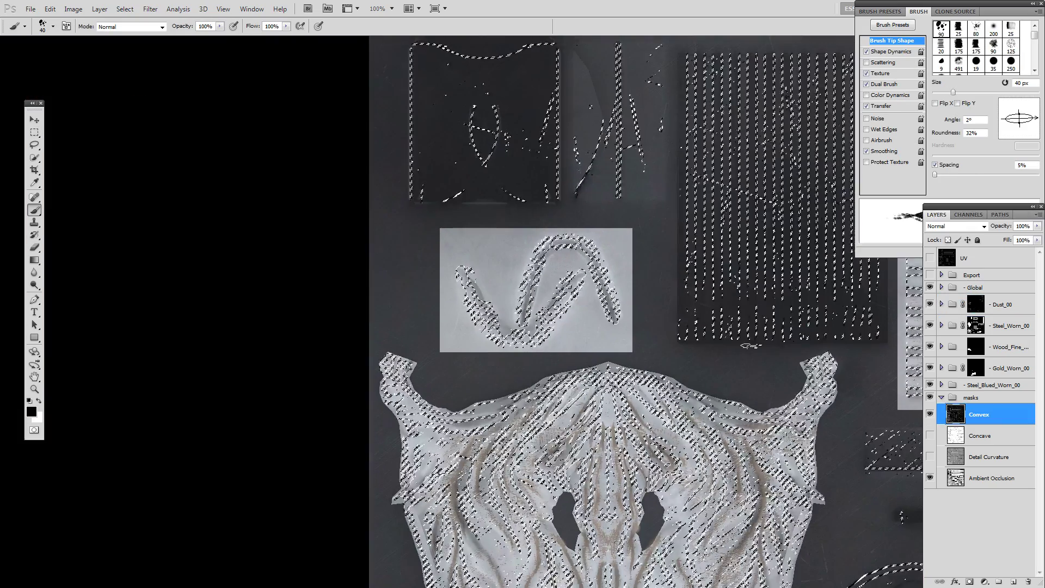
pyautogui.hotkey('ctrl', 'd')
# Target the Steel_Worn_00 mask and brush the first edge wear onto the dark steel parts
pyautogui.moveTo(816, 490)
pyautogui.mouseDown()
pyautogui.moveTo(753, 290)
pyautogui.moveTo(602, 111)
pyautogui.mouseUp()
pyautogui.click(976, 326)
pyautogui.press('x')
pyautogui.moveTo(607, 264); pyautogui.dragTo(610, 392)
pyautogui.moveTo(640, 323)
pyautogui.mouseDown()
pyautogui.moveTo(437, 214)
pyautogui.moveTo(511, 191)
pyautogui.moveTo(392, 259)
pyautogui.mouseUp()
pyautogui.press('x')
# Switch to a soft round brush with 0% hardness and reduce it to 35 px
pyautogui.rightClick(442, 228)
pyautogui.doubleClick(593, 312)
pyautogui.press('h')
pyautogui.press('x')
pyautogui.press('[')
pyautogui.press('[')
pyautogui.press('[')
pyautogui.press('[')
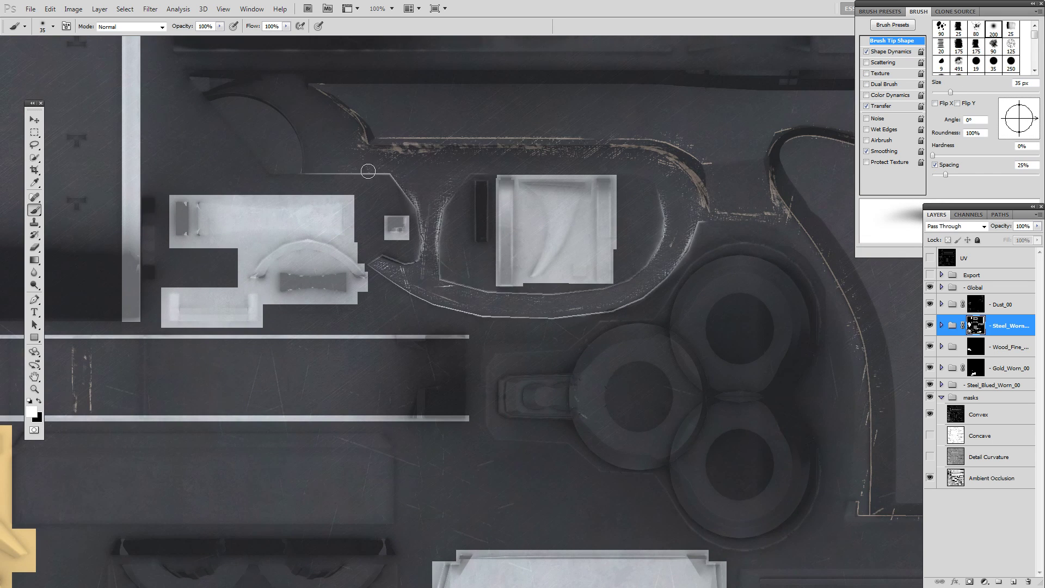
# Paint worn steel on the Steel_Worn_00 mask along the convex edges of the trigger guard, frame and neighbouring parts
pyautogui.moveTo(463, 176); pyautogui.dragTo(660, 191)
pyautogui.moveTo(700, 243); pyautogui.dragTo(507, 141)
pyautogui.moveTo(660, 259)
pyautogui.mouseDown()
pyautogui.moveTo(665, 339)
pyautogui.moveTo(394, 322)
pyautogui.mouseUp()
pyautogui.moveTo(649, 386); pyautogui.dragTo(601, 234)
pyautogui.moveTo(577, 185); pyautogui.dragTo(670, 316)
pyautogui.press(']')
pyautogui.press(']')
pyautogui.moveTo(612, 234); pyautogui.dragTo(517, 94)
pyautogui.moveTo(603, 150); pyautogui.dragTo(591, 183)
pyautogui.moveTo(603, 136); pyautogui.dragTo(728, 443)
pyautogui.press('[')
pyautogui.press('[')
pyautogui.moveTo(223, 173); pyautogui.dragTo(735, 190)
# Reduce the brush to 45 px and paint worn steel along the convex edges of the dark panels above the horned head
pyautogui.press('[')
pyautogui.moveTo(163, 195)
pyautogui.mouseDown()
pyautogui.moveTo(497, 211)
pyautogui.moveTo(309, 512)
pyautogui.mouseUp()
pyautogui.moveTo(490, 262); pyautogui.dragTo(320, 287)
pyautogui.moveTo(828, 299); pyautogui.dragTo(470, 299)
pyautogui.moveTo(272, 218); pyautogui.dragTo(708, 452)
pyautogui.moveTo(272, 217); pyautogui.dragTo(708, 452)
pyautogui.moveTo(245, 164); pyautogui.dragTo(690, 450)
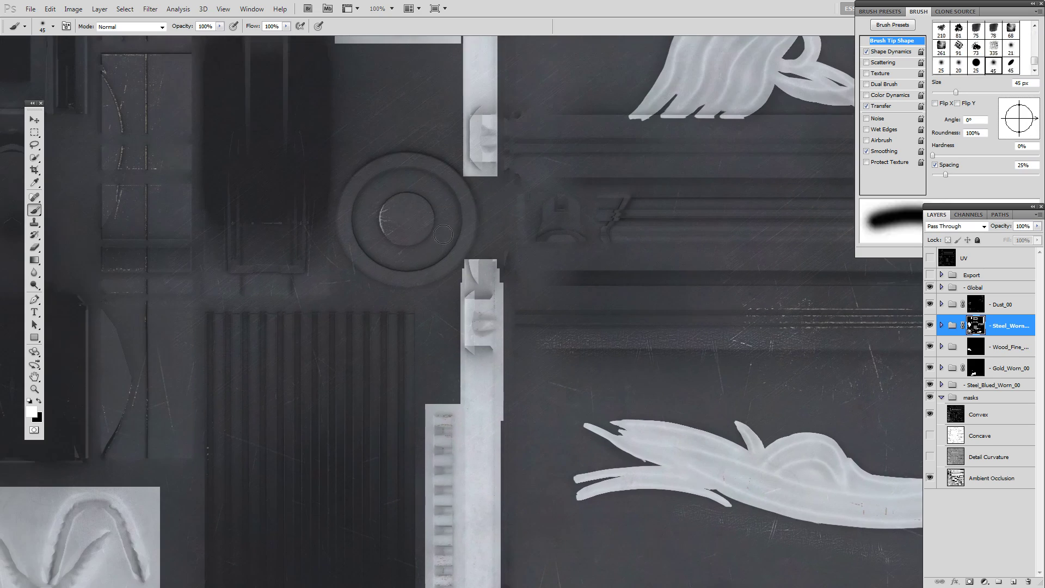
# Enlarge the brush to 70 px and paint worn edges on the round ringed part and neighbouring barrel panels
pyautogui.press(']')
pyautogui.press(']')
pyautogui.moveTo(443, 235)
pyautogui.mouseDown()
pyautogui.moveTo(417, 272)
pyautogui.moveTo(349, 239)
pyautogui.mouseUp()
pyautogui.moveTo(376, 158)
pyautogui.mouseDown()
pyautogui.moveTo(455, 331)
pyautogui.moveTo(616, 340)
pyautogui.mouseUp()
pyautogui.moveTo(388, 92); pyautogui.dragTo(388, 311)
pyautogui.moveTo(221, 115); pyautogui.dragTo(298, 247)
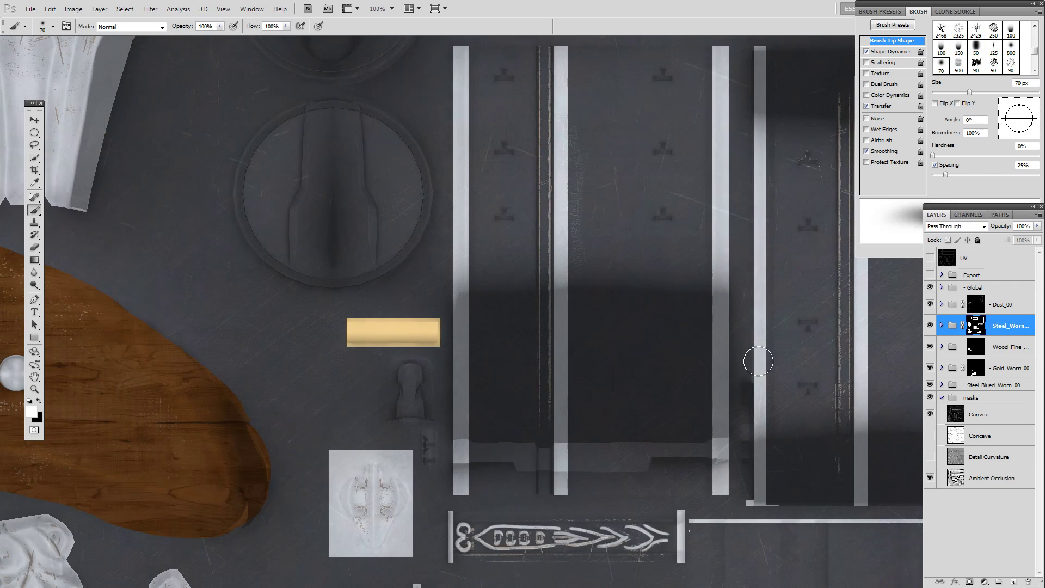
pyautogui.press('x')
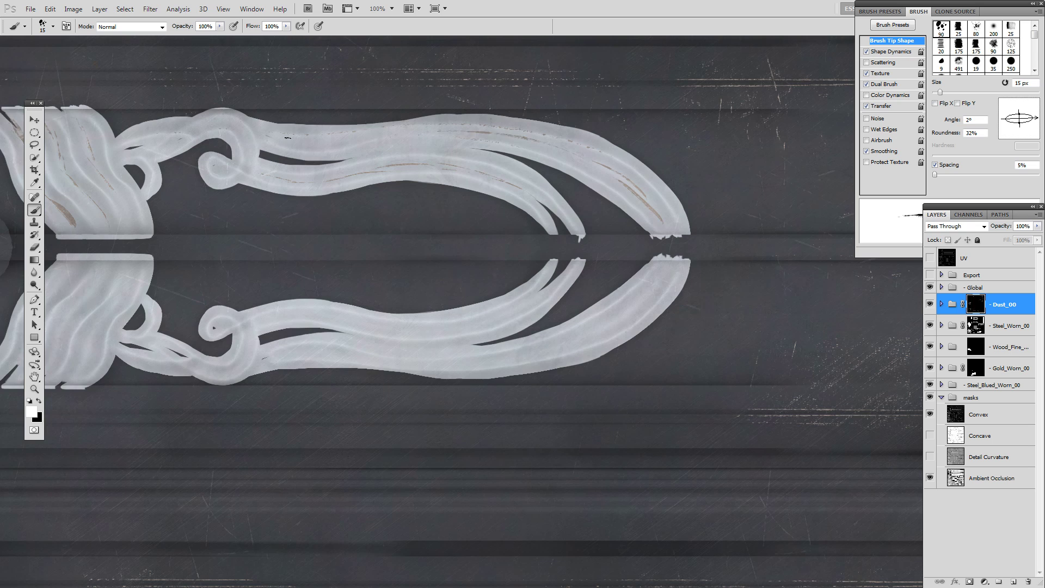
# Paint dust on the Dust_00 mask along the grooves of the upper and lower wavy wing ornaments
pyautogui.moveTo(327, 349); pyautogui.dragTo(328, 242)
pyautogui.moveTo(293, 243); pyautogui.dragTo(376, 251)
pyautogui.moveTo(274, 212); pyautogui.dragTo(401, 225)
pyautogui.moveTo(216, 278)
pyautogui.mouseDown()
pyautogui.moveTo(383, 259)
pyautogui.moveTo(444, 301)
pyautogui.mouseUp()
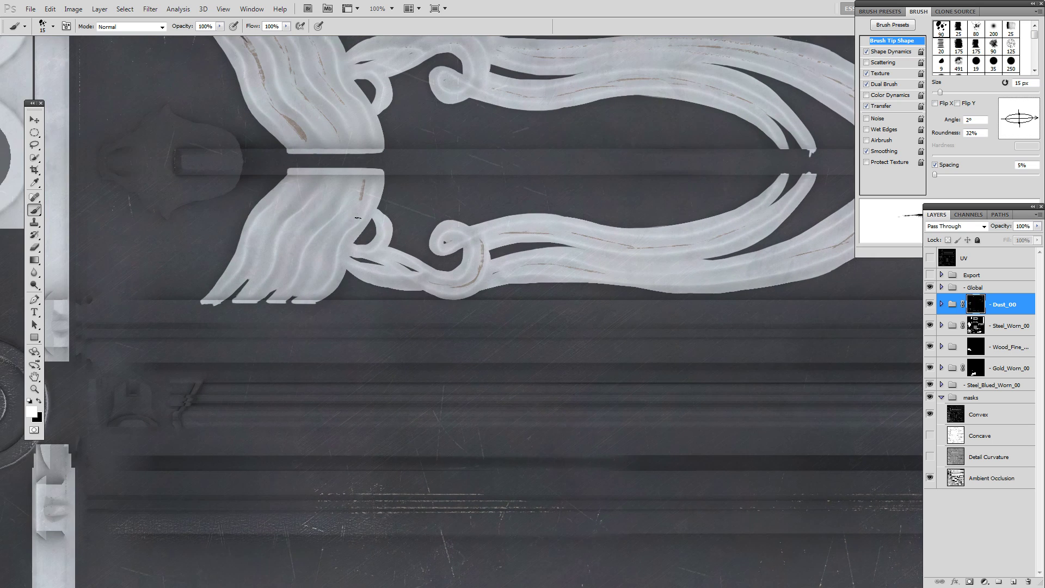
pyautogui.moveTo(316, 218); pyautogui.dragTo(349, 231)
pyautogui.moveTo(205, 169)
pyautogui.mouseDown()
pyautogui.moveTo(304, 226)
pyautogui.moveTo(427, 221)
pyautogui.mouseUp()
pyautogui.scroll(-3, 304, 226)
pyautogui.scroll(3, 572, 292)
pyautogui.moveTo(509, 239); pyautogui.dragTo(483, 222)
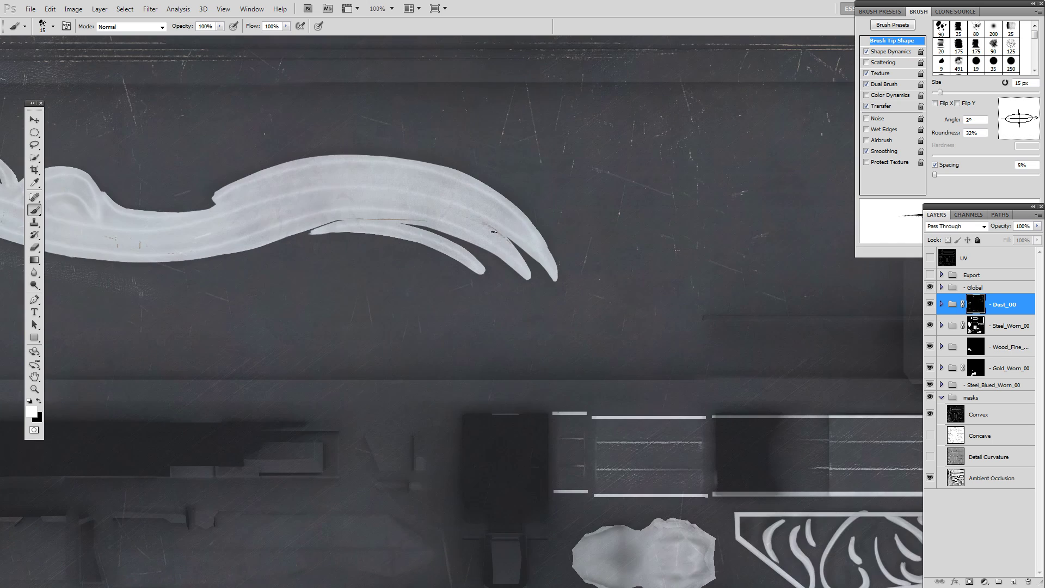
# Set the brush's angle jitter to 40% and paint dust along the grooves of the single wavy flame-shaped ornament
pyautogui.click(890, 52)
pyautogui.moveTo(933, 105); pyautogui.dragTo(975, 105)
pyautogui.moveTo(521, 168); pyautogui.dragTo(734, 144)
pyautogui.moveTo(504, 183); pyautogui.dragTo(382, 219)
pyautogui.moveTo(335, 221); pyautogui.dragTo(538, 234)
pyautogui.moveTo(538, 234); pyautogui.dragTo(415, 203)
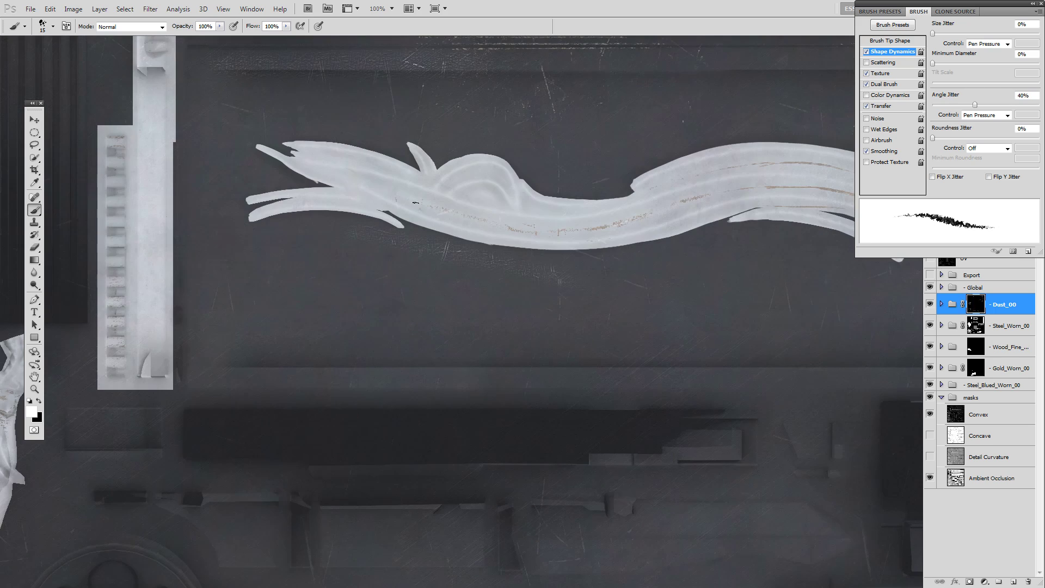
pyautogui.moveTo(482, 173); pyautogui.dragTo(513, 187)
pyautogui.moveTo(370, 180); pyautogui.dragTo(469, 199)
pyautogui.moveTo(467, 210); pyautogui.dragTo(428, 214)
pyautogui.moveTo(269, 126); pyautogui.dragTo(517, 140)
# Enlarge the brush to 20 px and paint dust along the light vertical strip and the neighbouring light steel parts
pyautogui.press(']')
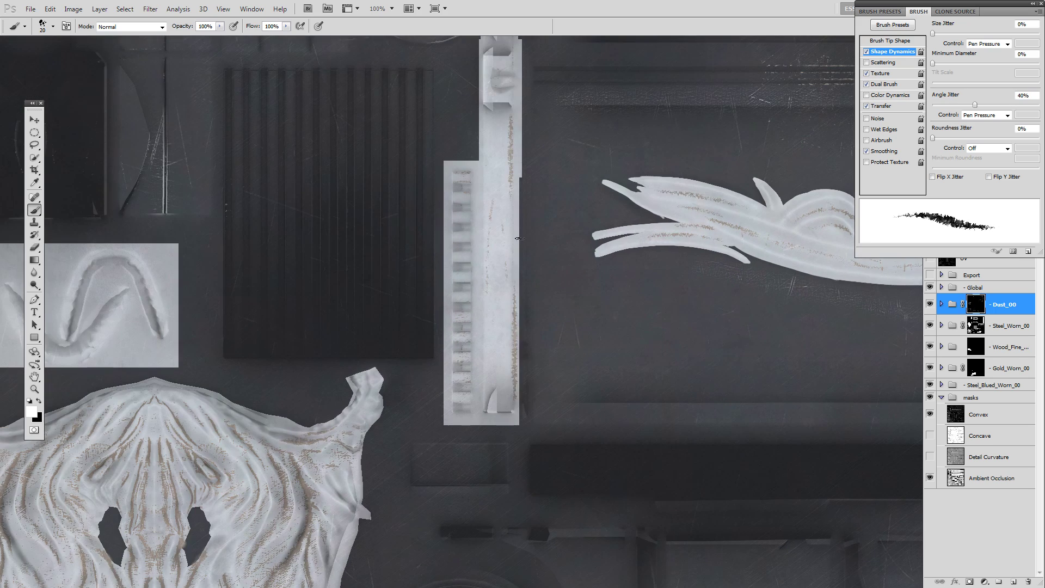
pyautogui.moveTo(262, 489); pyautogui.dragTo(534, 207)
pyautogui.moveTo(457, 533)
pyautogui.mouseDown()
pyautogui.moveTo(476, 221)
pyautogui.moveTo(479, 290)
pyautogui.mouseUp()
pyautogui.moveTo(440, 538)
pyautogui.mouseDown()
pyautogui.moveTo(413, 272)
pyautogui.moveTo(400, 254)
pyautogui.mouseUp()
pyautogui.moveTo(419, 538); pyautogui.dragTo(427, 249)
pyautogui.scroll(-3, 428, 349)
pyautogui.press('F5')
# Add a dark red solid color fill with an inverted black mask beneath the ambient occlusion layer in the Global Albedo group
pyautogui.click(941, 287)
pyautogui.click(948, 354)
pyautogui.click(984, 582)
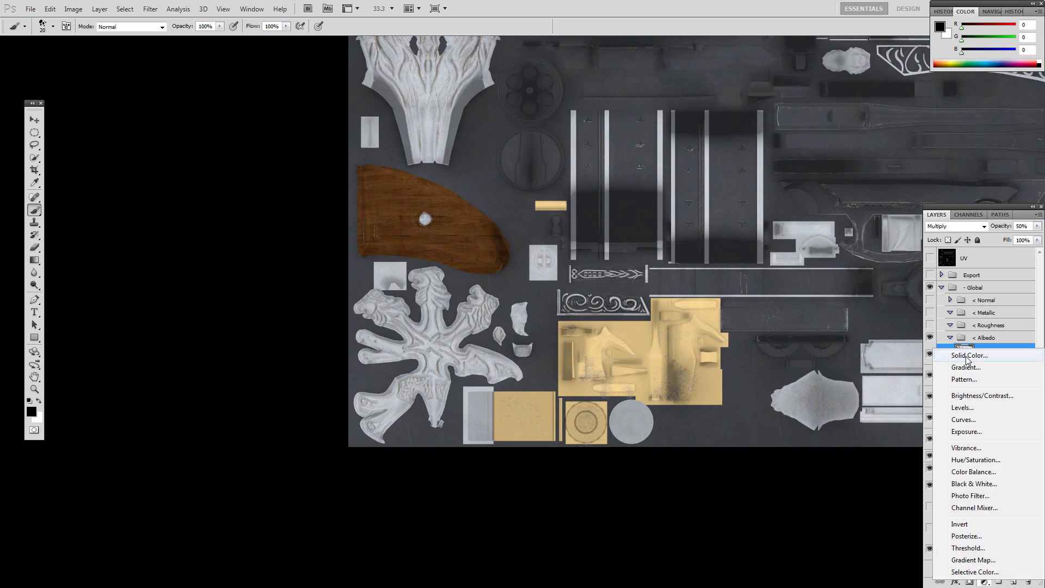
pyautogui.click(968, 359)
pyautogui.moveTo(726, 242); pyautogui.dragTo(722, 270)
pyautogui.click(907, 173)
pyautogui.hotkey('ctrl', 'i')
pyautogui.moveTo(985, 354); pyautogui.dragTo(986, 384)
# Reveal the dark red fill in a circle fitted to the inner ring of the gold square by filling its mask with white
pyautogui.hotkey('ctrl', '+')
pyautogui.hotkey('ctrl', '+')
pyautogui.moveTo(651, 537); pyautogui.dragTo(521, 296)
pyautogui.press('m')
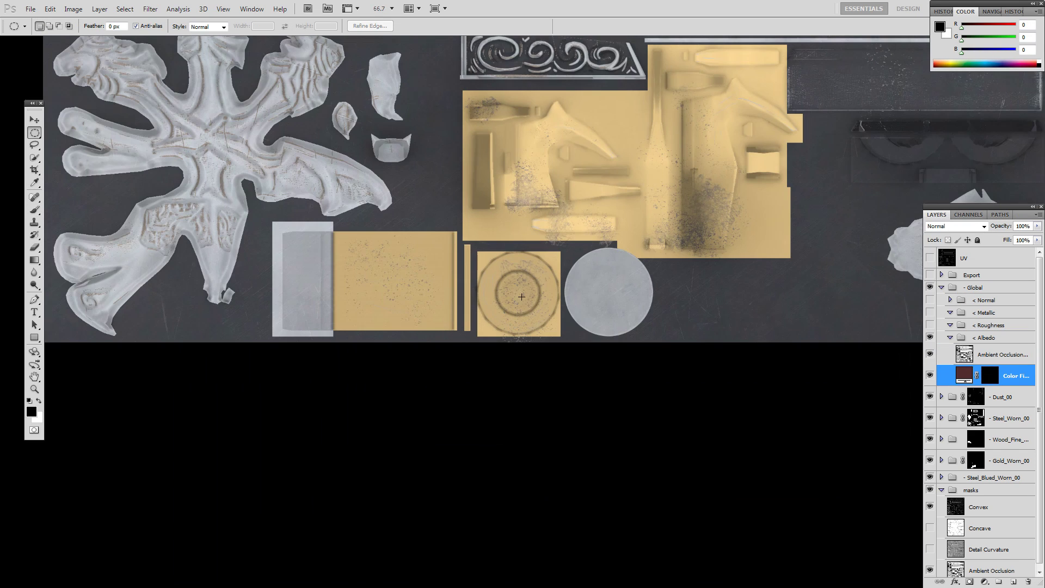
pyautogui.hotkey('ctrl', '+')
pyautogui.hotkey('ctrl', '+')
pyautogui.hotkey('ctrl', '+')
pyautogui.hotkey('ctrl', 'BackSpace')
pyautogui.hotkey('ctrl', 't')
pyautogui.moveTo(413, 140); pyautogui.dragTo(405, 132)
pyautogui.press('Return')
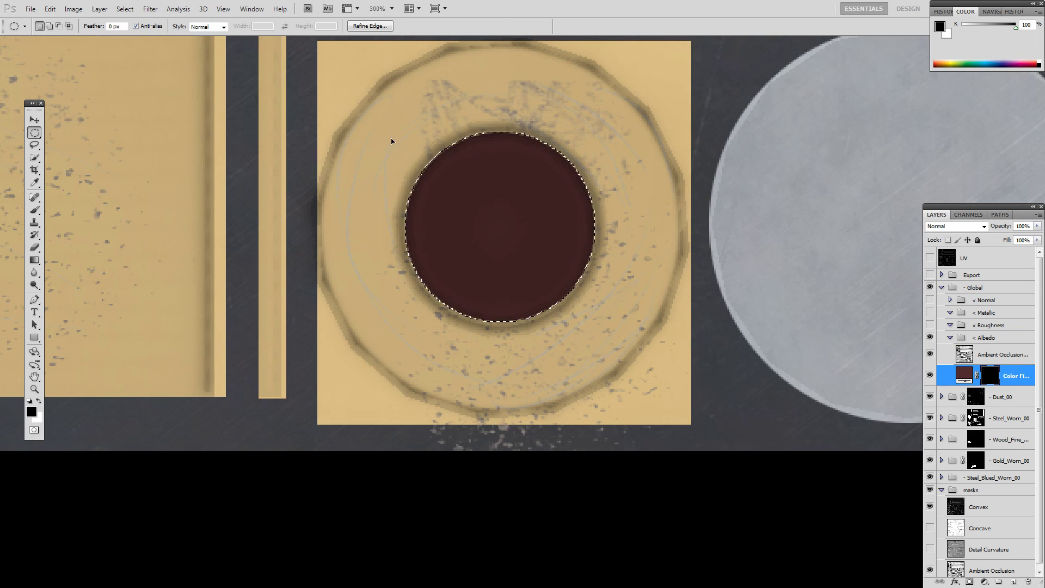
pyautogui.hotkey('ctrl', 'd')
# Change the solid fill's color to a lighter, muted red
pyautogui.doubleClick(964, 375)
pyautogui.moveTo(715, 253); pyautogui.dragTo(718, 258)
pyautogui.press('Return')
pyautogui.hotkey('ctrl', '-')
pyautogui.hotkey('ctrl', '-')
pyautogui.hotkey('ctrl', '-')
pyautogui.hotkey('ctrl', '-')
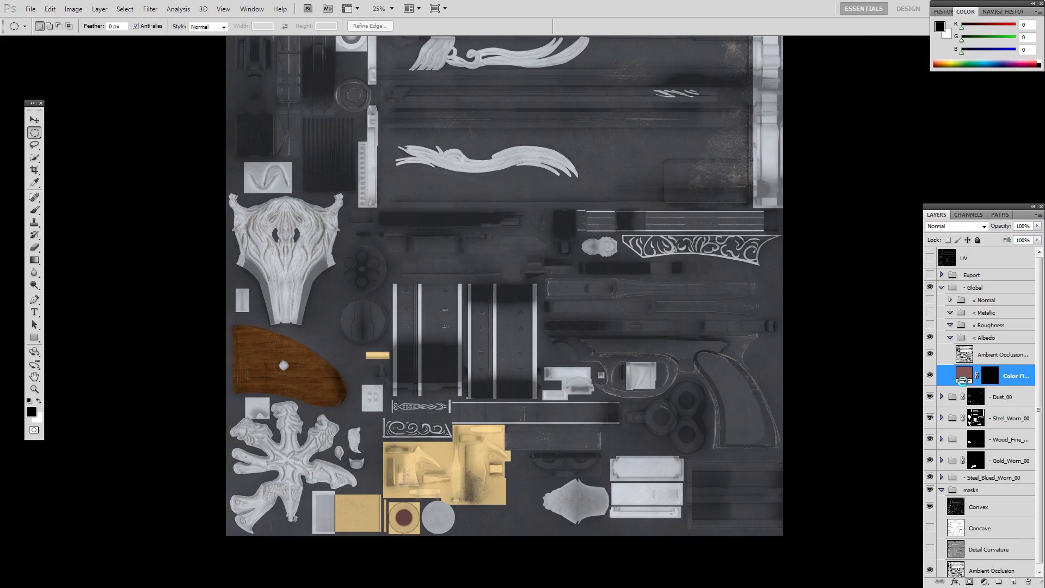
# Mask the Albedo ambient occlusion layer to the gold areas and set its opacity to 30%
pyautogui.hotkey('alt', ']')
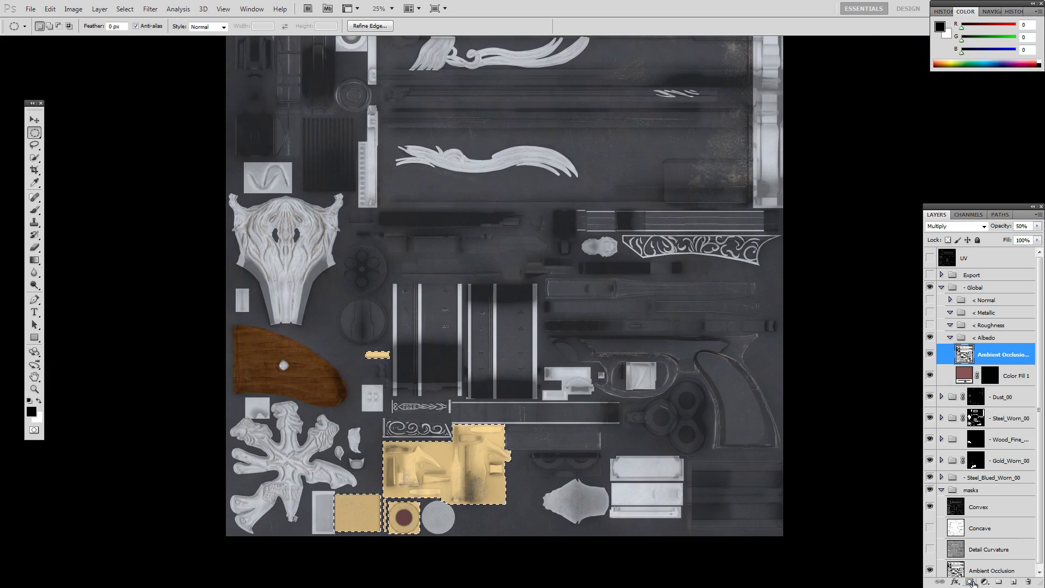
pyautogui.click(970, 581)
pyautogui.press('v')
pyautogui.press('3')
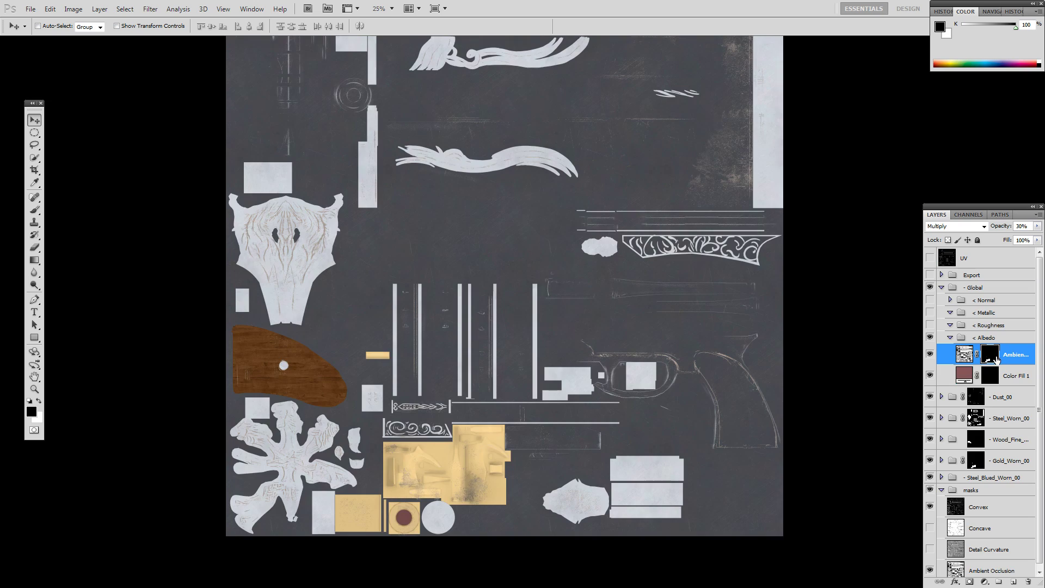
# Fill the worn steel areas with white on the ambient occlusion layer's mask and clear the selection
pyautogui.hotkey('alt', 'BackSpace')
pyautogui.press('x')
pyautogui.hotkey('alt', 'BackSpace')
pyautogui.hotkey('ctrl', 'alt', 'z')
pyautogui.hotkey('ctrl', 'alt', 'z')
pyautogui.hotkey('ctrl', 'd')
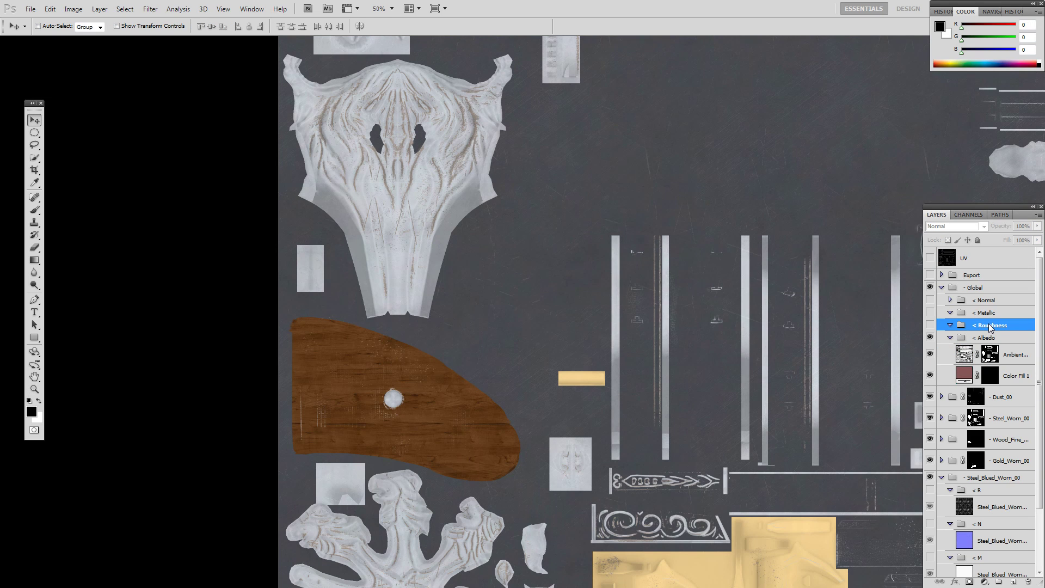
# Copy the ambient occlusion layer into the Global Roughness group, delete its mask, invert it and set its blending to Screen
pyautogui.click(965, 355)
pyautogui.moveTo(963, 328); pyautogui.dragTo(1028, 582)
pyautogui.click(952, 359)
pyautogui.press('Tab')
pyautogui.press('Tab')
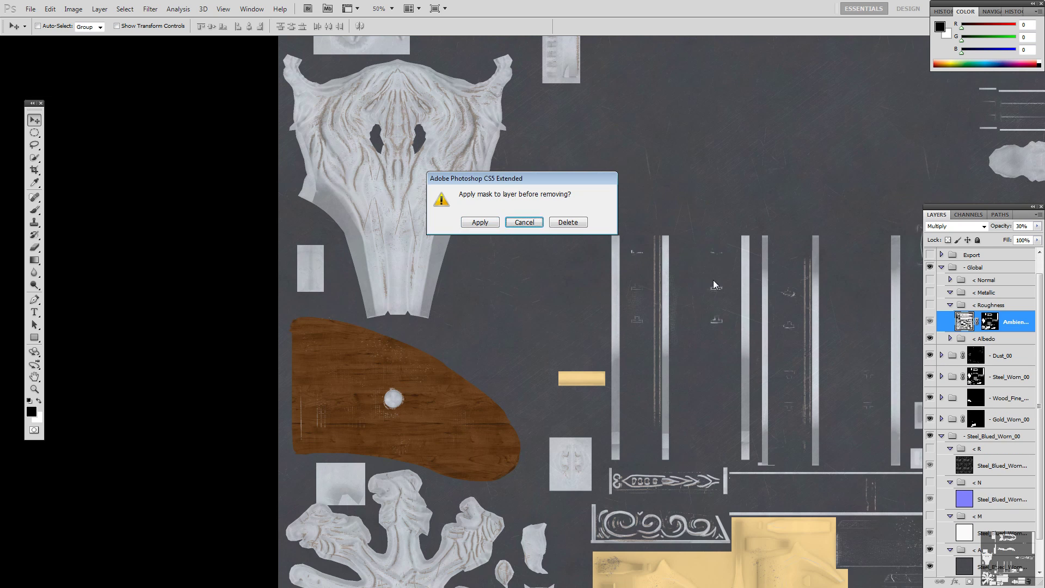
pyautogui.press('Return')
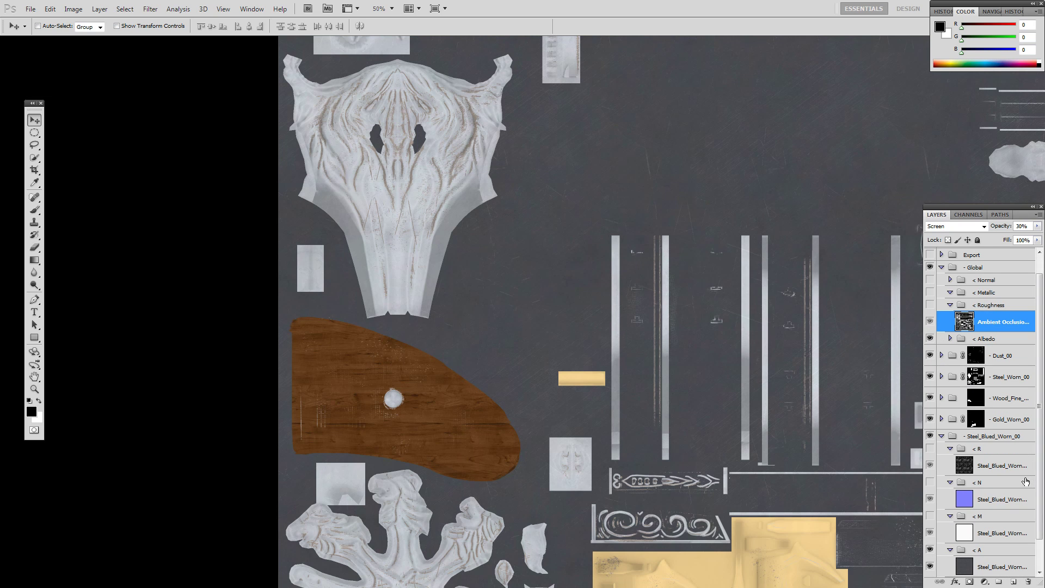
# Display the roughness and metallic maps through the Materialing interface and close it
pyautogui.click(563, 235)
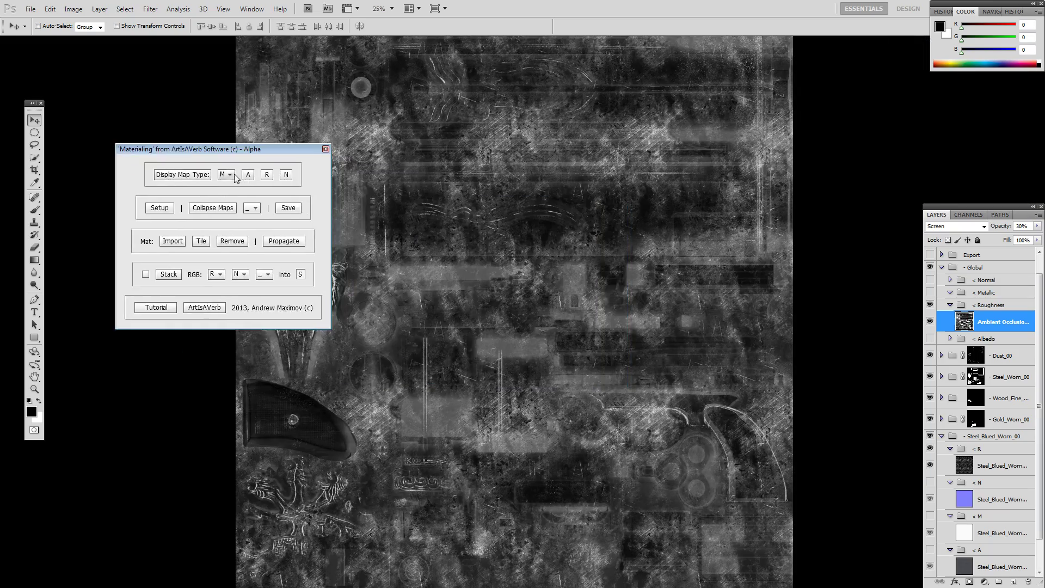
pyautogui.click(197, 175)
pyautogui.click(326, 149)
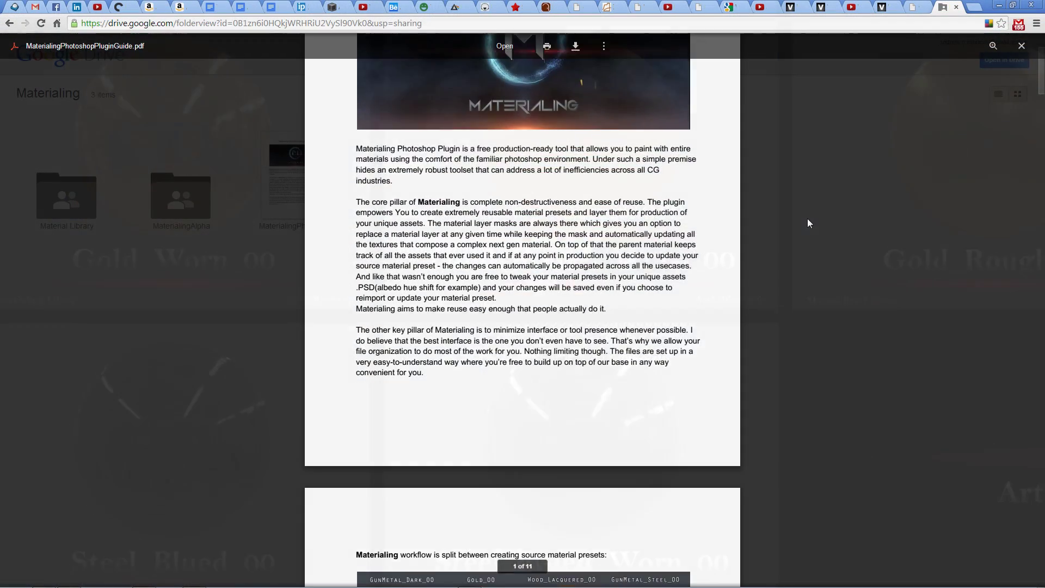
# Read through the MaterialingPhotoshopPluginGuide PDF in the browser, from the introduction to the outro page
pyautogui.scroll(-8, 808, 220)
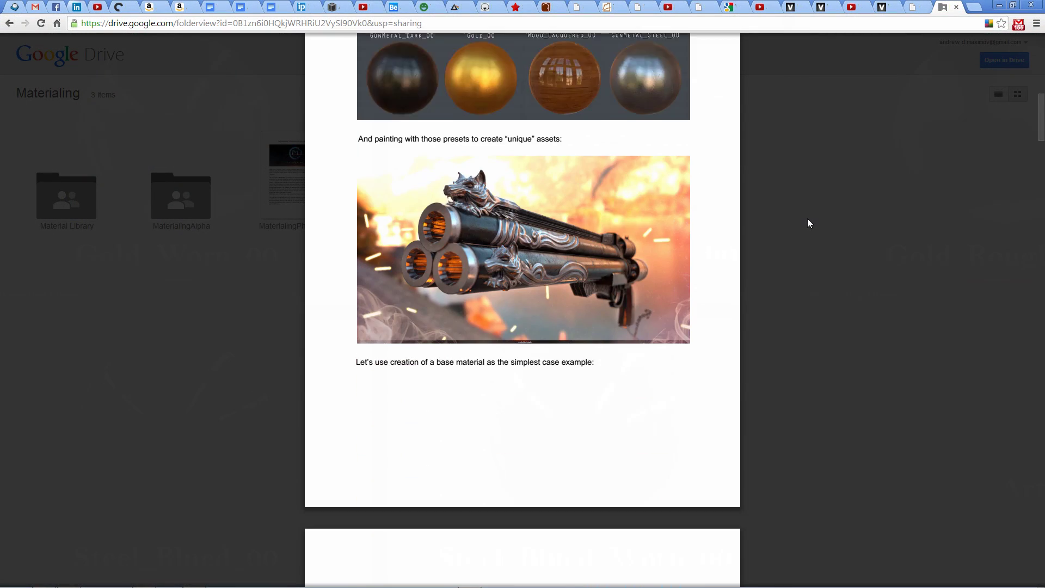
pyautogui.scroll(-15, 807, 223)
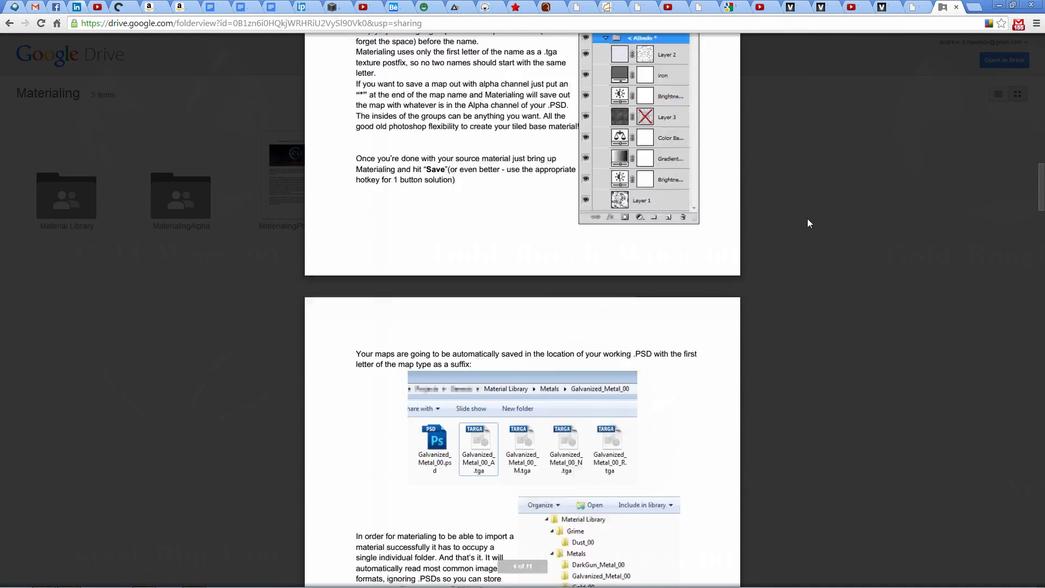
pyautogui.scroll(-7, 808, 223)
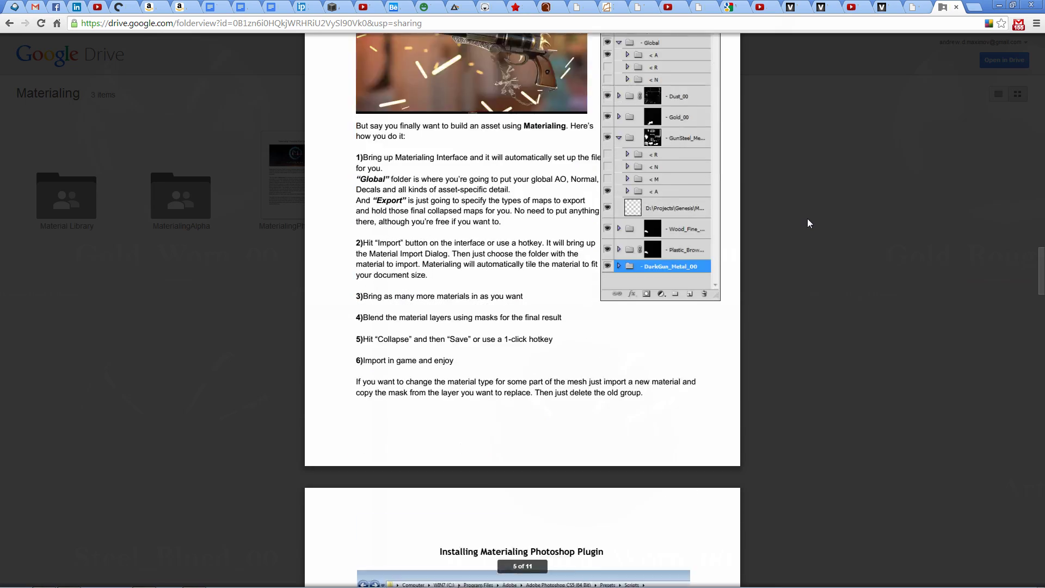
pyautogui.scroll(-19, 808, 223)
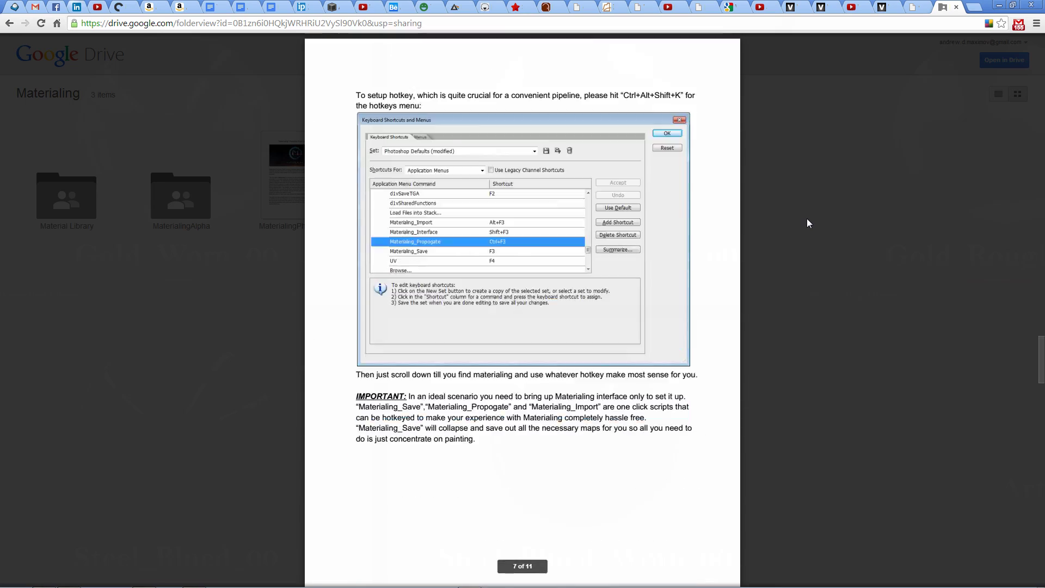
pyautogui.scroll(-16, 808, 222)
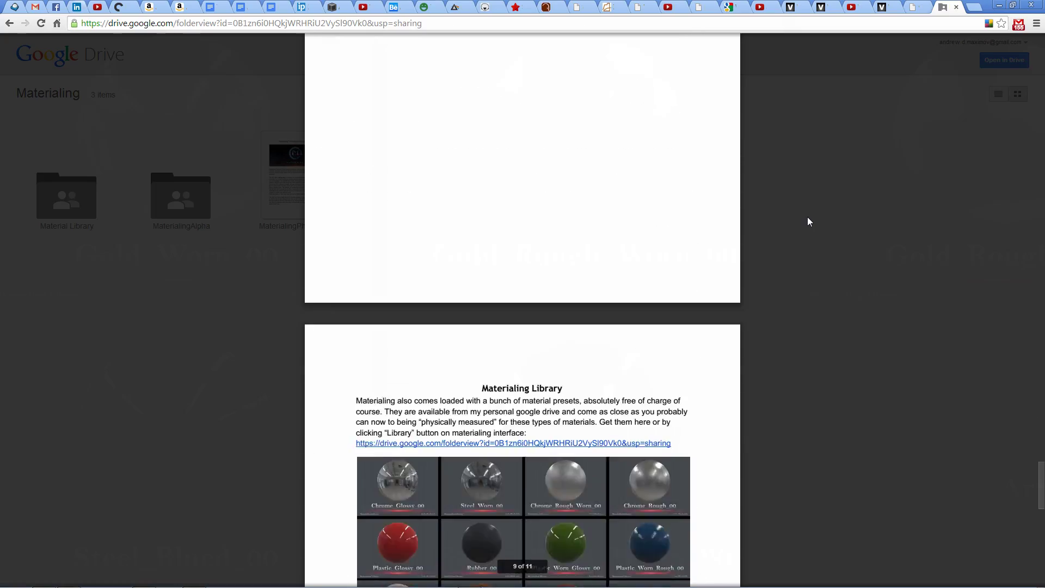
pyautogui.scroll(-20, 808, 220)
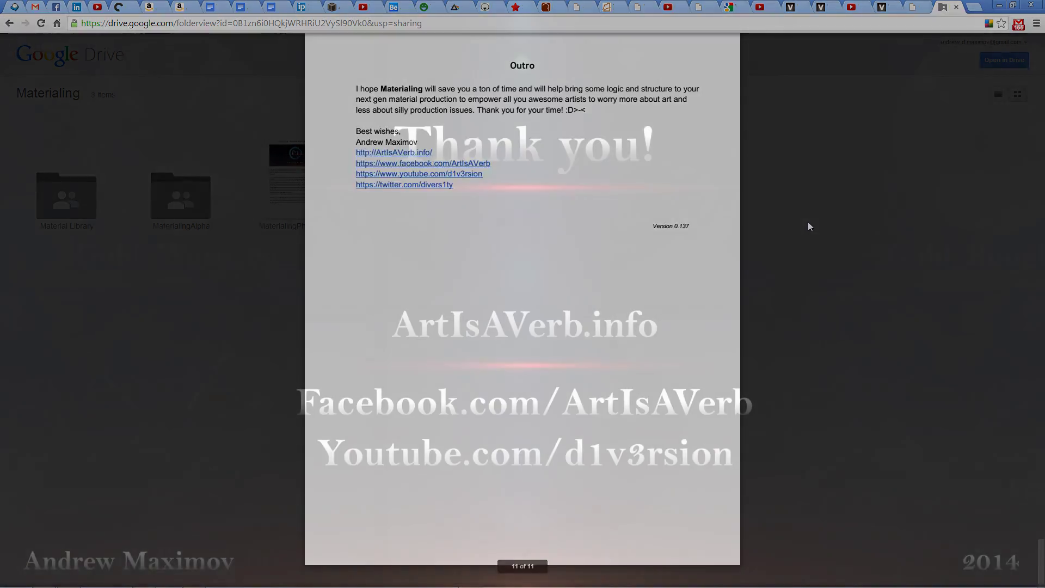